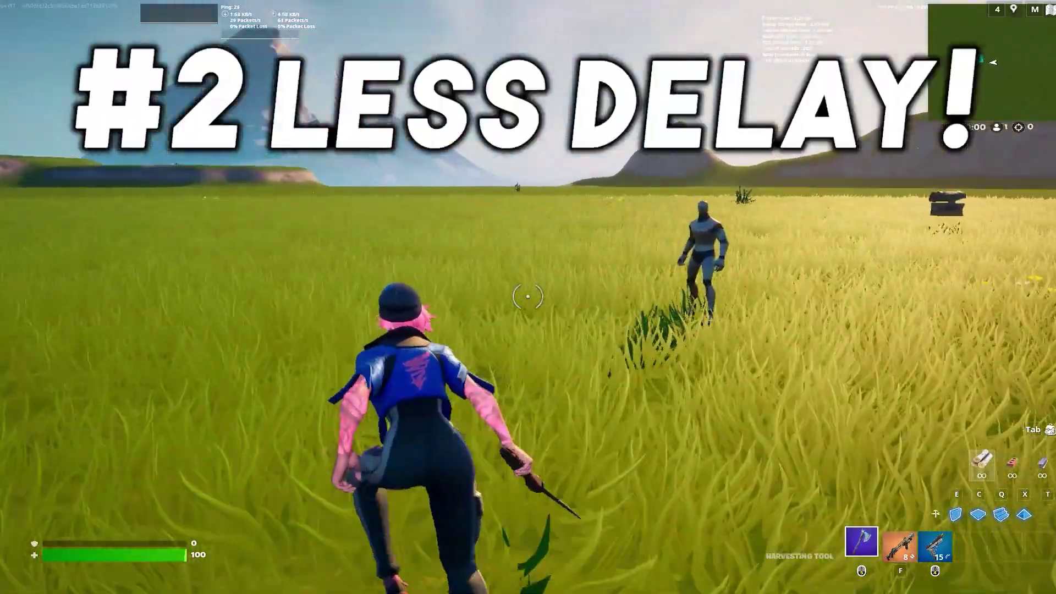
pyautogui.press('2')
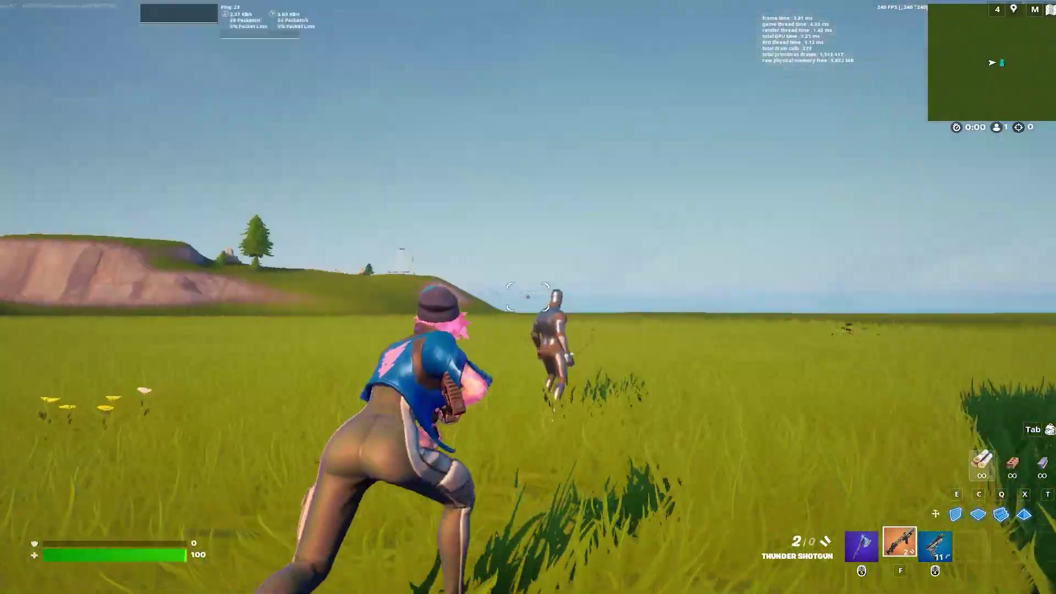
pyautogui.press('w')
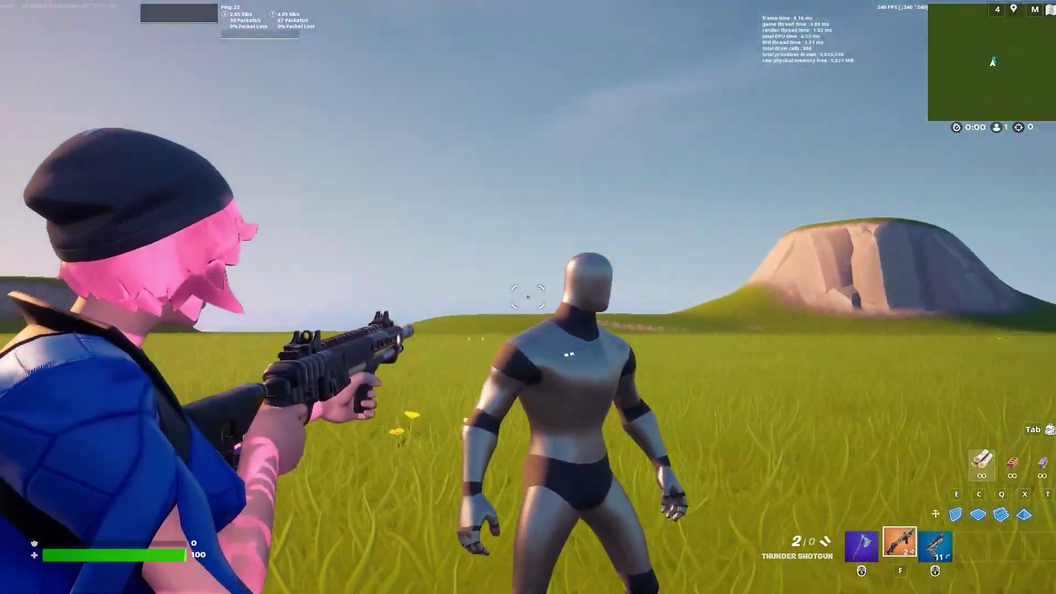
pyautogui.press('a')
pyautogui.rightClick(528, 297)
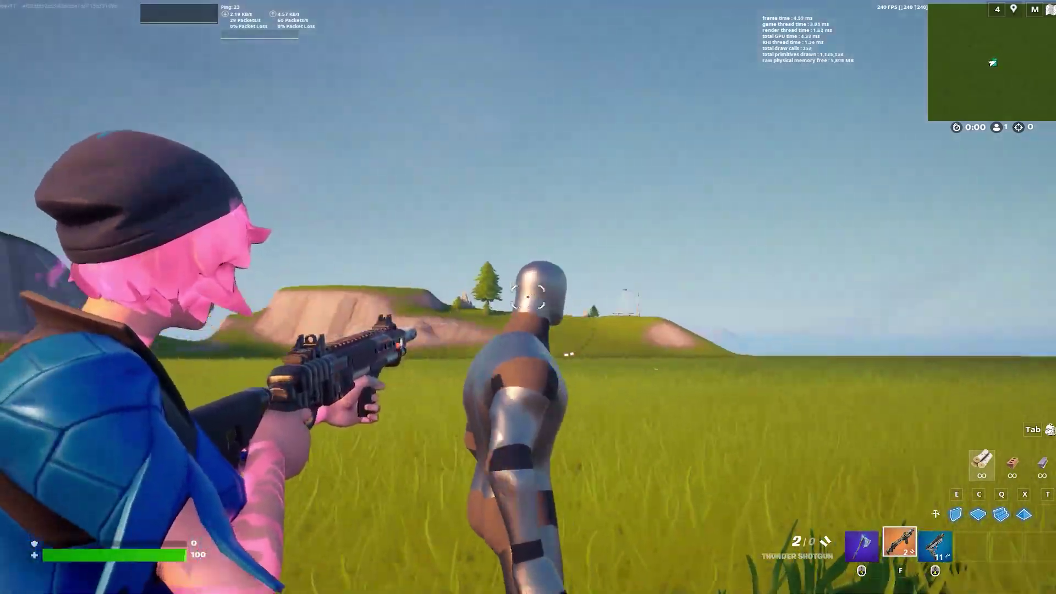
pyautogui.press('d')
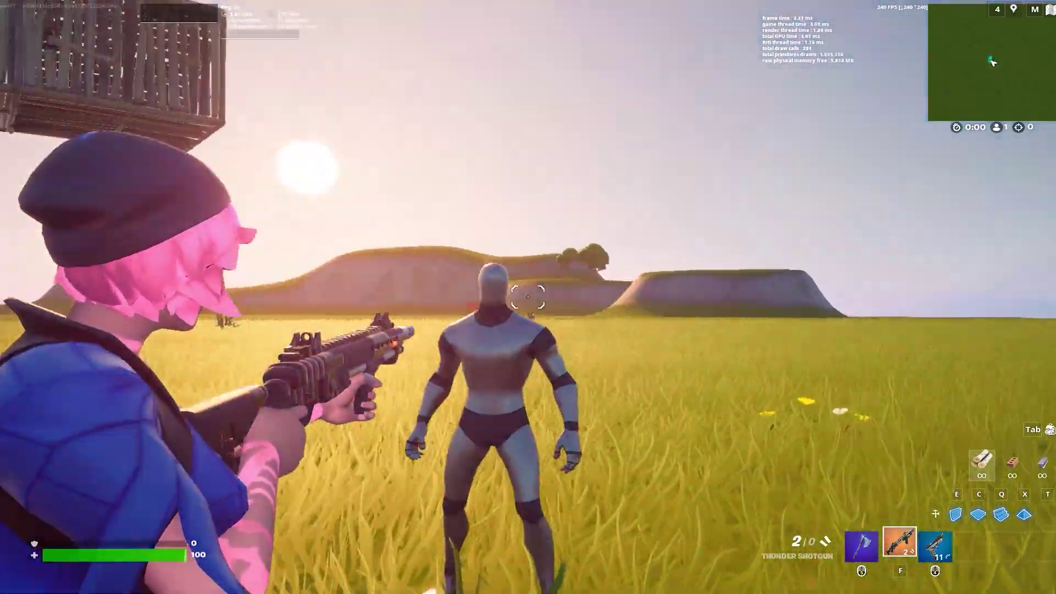
pyautogui.press('d')
pyautogui.press('a')
pyautogui.press('q')
pyautogui.click(528, 297)
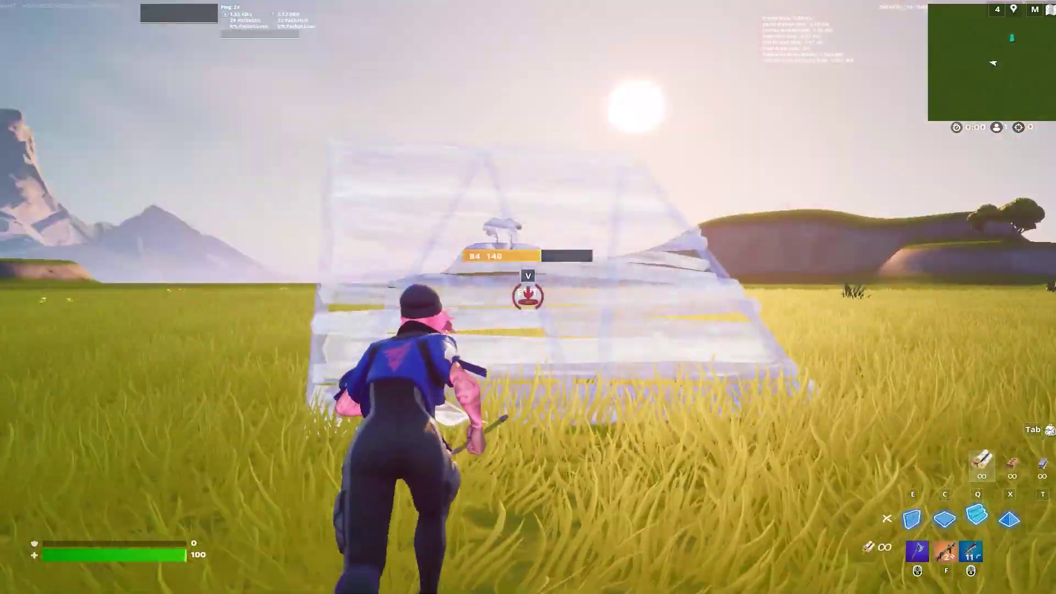
pyautogui.press('x')
pyautogui.click(528, 297)
pyautogui.press('v')
pyautogui.click(527, 297)
pyautogui.press('c')
pyautogui.press('q')
pyautogui.click(528, 297)
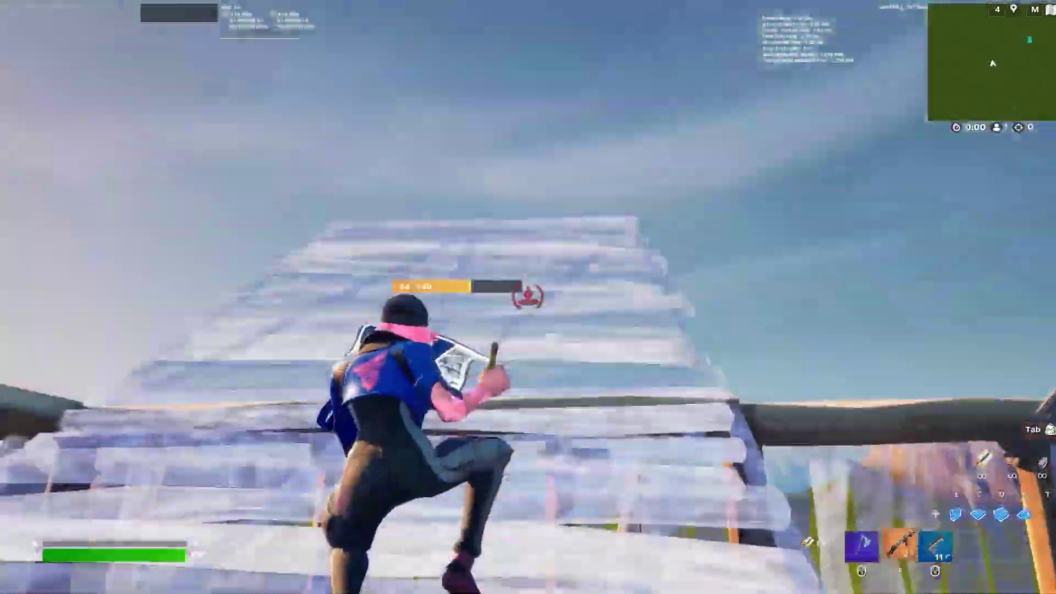
pyautogui.press('x')
pyautogui.click(527, 297)
pyautogui.press('v')
pyautogui.click(528, 297)
pyautogui.press('c')
pyautogui.click(528, 297)
pyautogui.press('e')
pyautogui.click(528, 297)
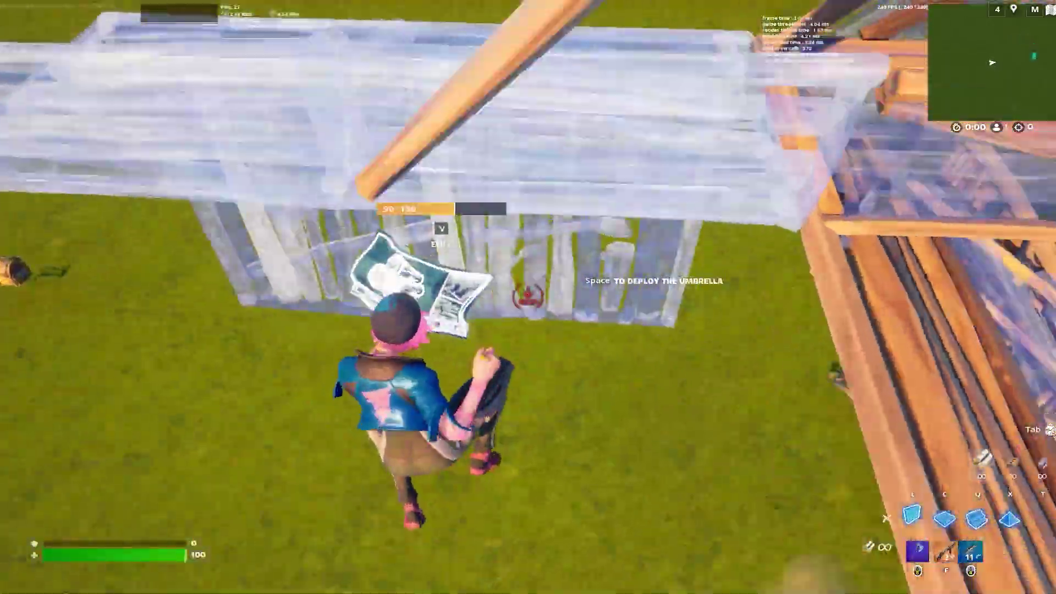
pyautogui.press('c')
pyautogui.click(528, 296)
pyautogui.press('e')
pyautogui.click(528, 296)
pyautogui.press('f')
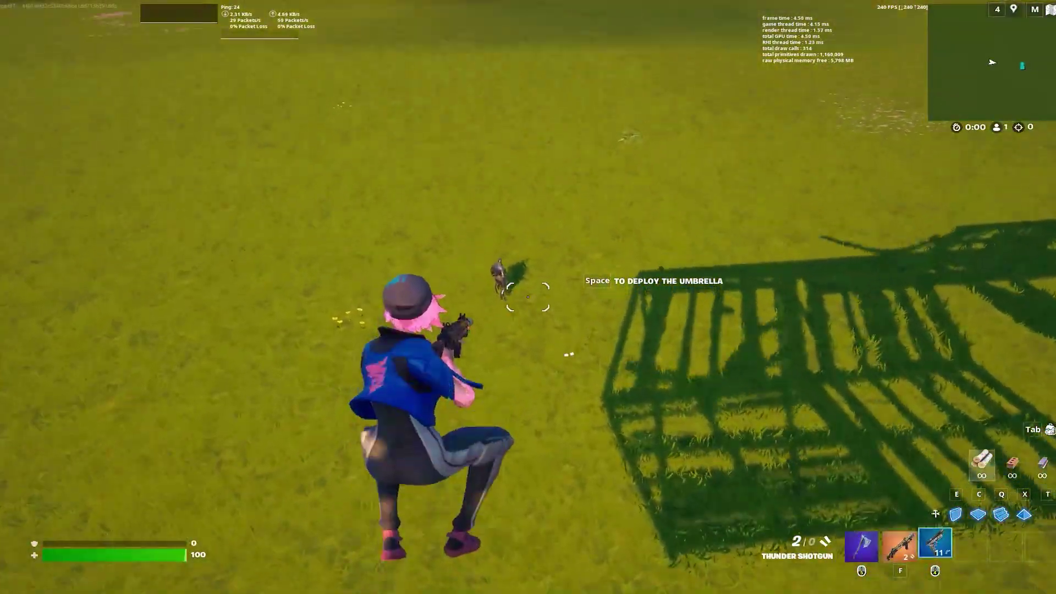
pyautogui.press('f')
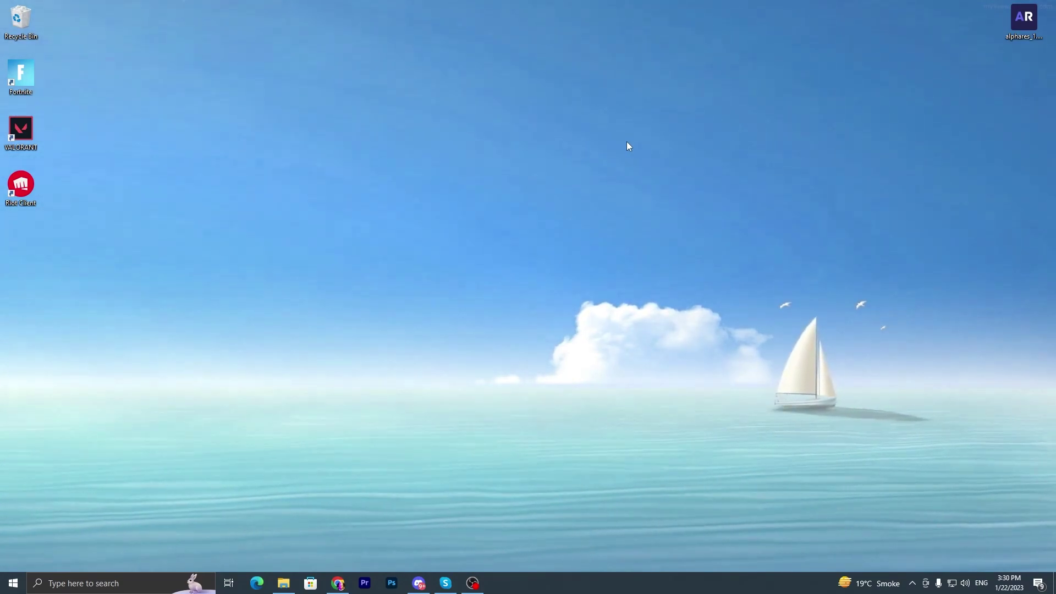
# Switch to Chrome and open the Fortnite Chapter 4 Stretched Resolution List article from the UPTO Packs Stretched Resolution category.
pyautogui.click(346, 585)
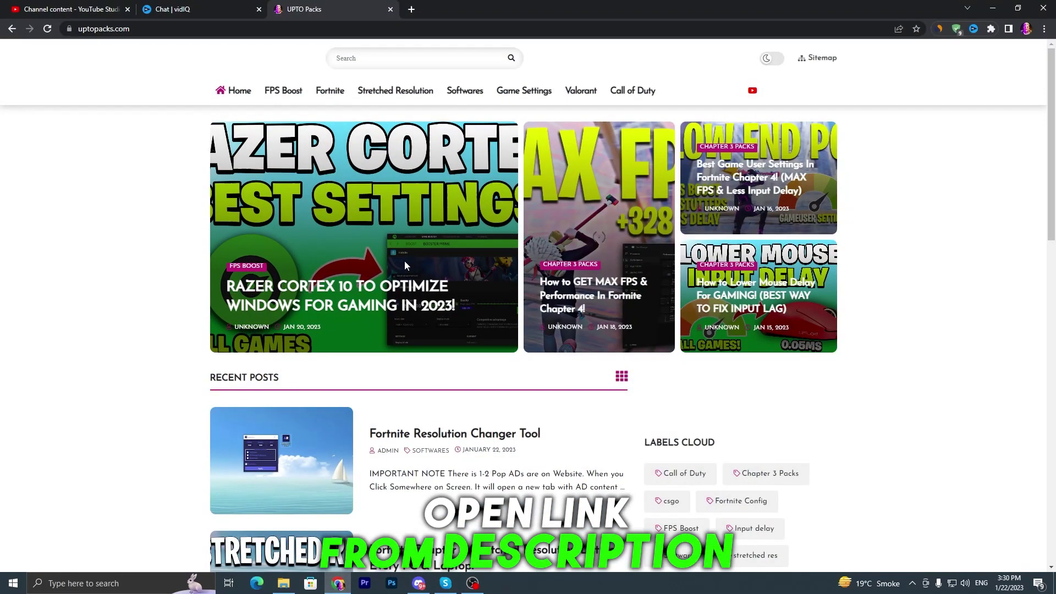
pyautogui.click(392, 95)
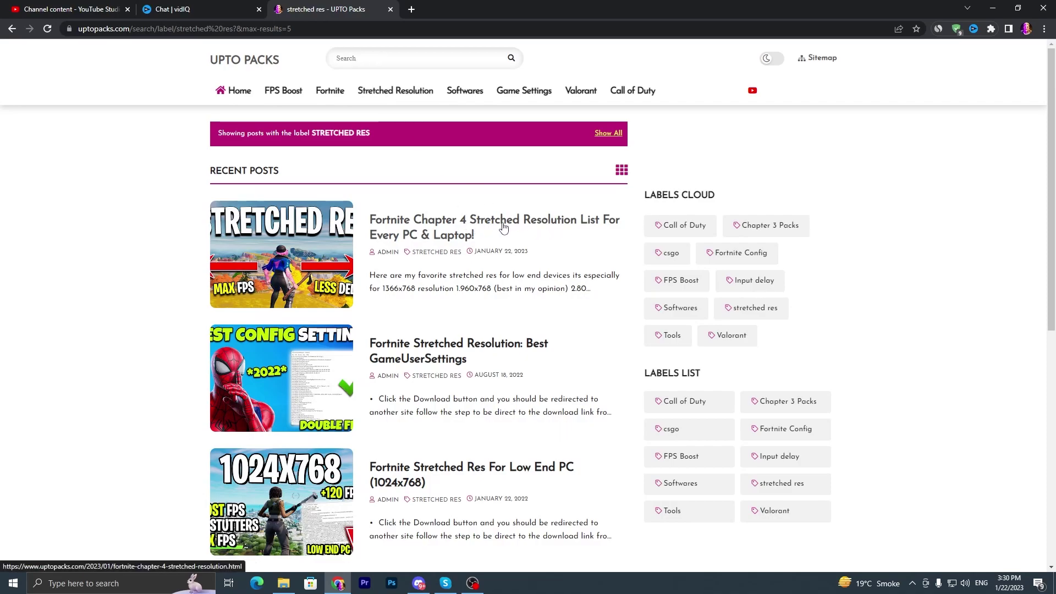
pyautogui.click(303, 237)
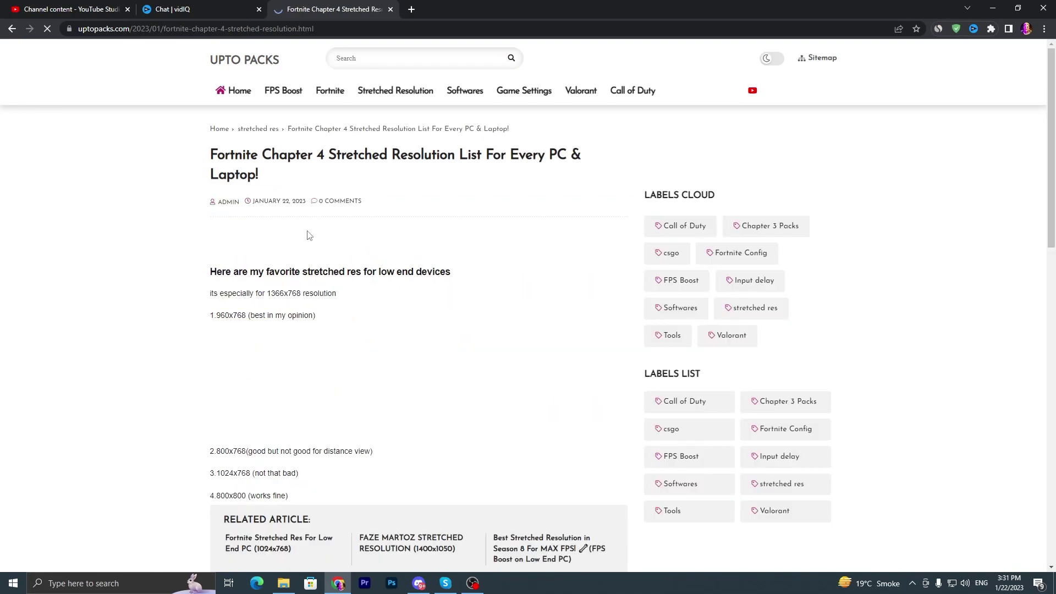
# Examine the article's recommended stretched resolutions for low end and for mid to high end devices.
pyautogui.scroll(-2, 306, 225)
pyautogui.scroll(-5, 306, 225)
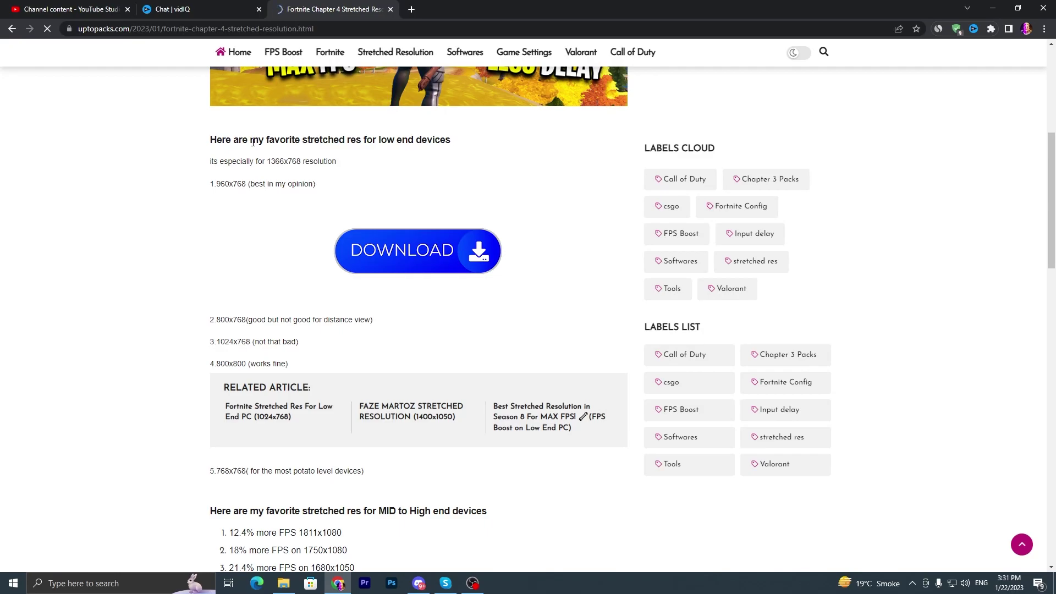
pyautogui.scroll(-2, 248, 160)
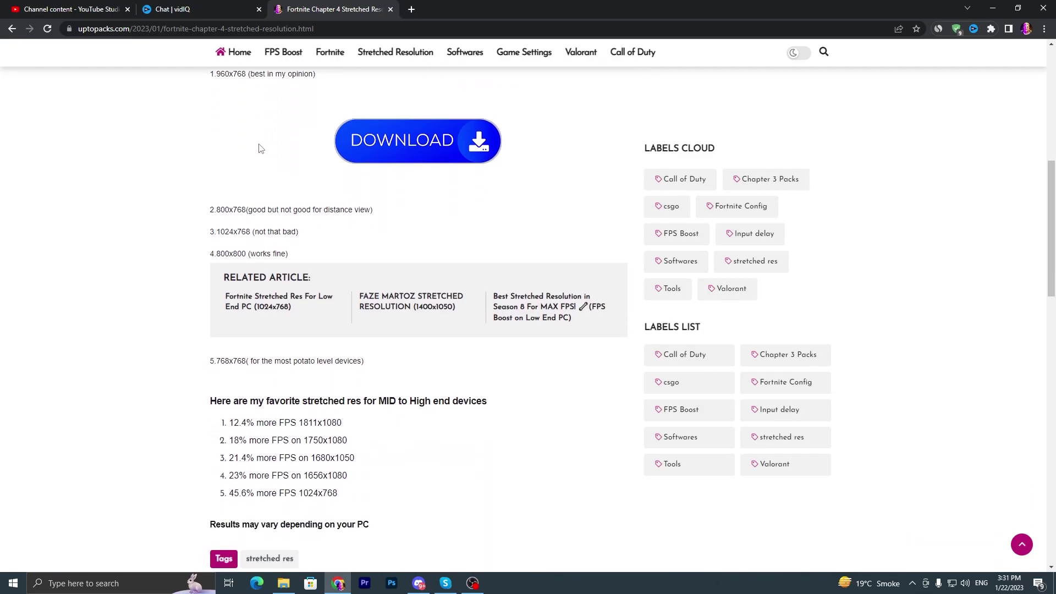
pyautogui.scroll(1, 255, 170)
pyautogui.scroll(-5, 255, 169)
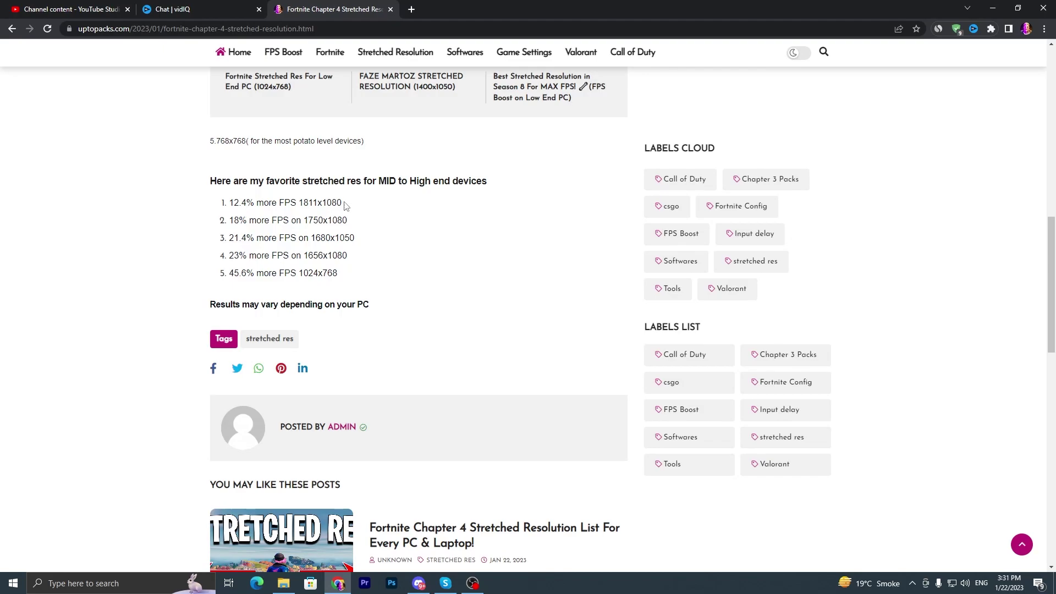
pyautogui.scroll(2, 316, 257)
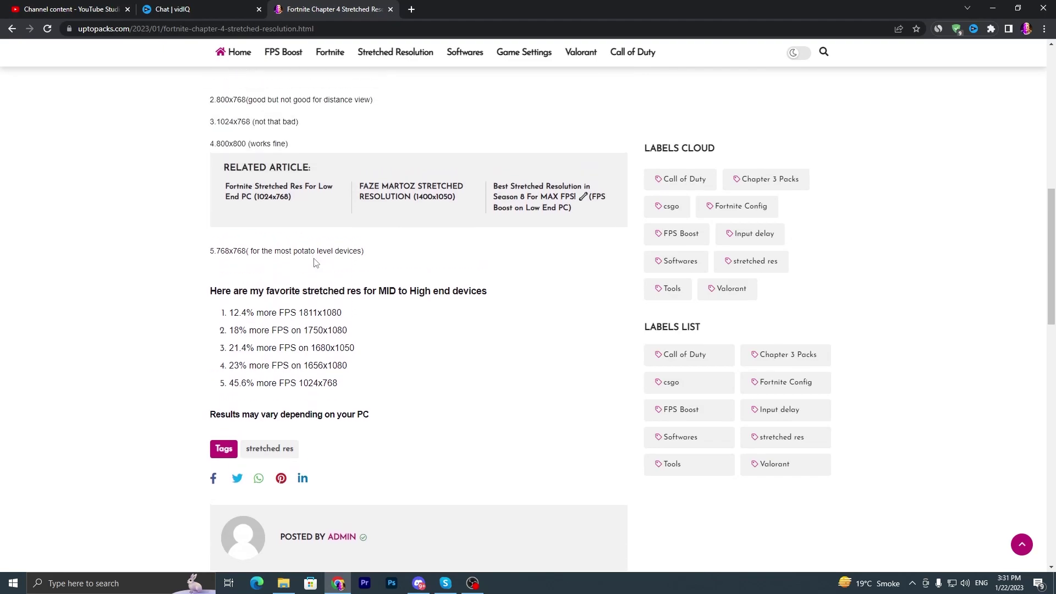
pyautogui.scroll(-1, 315, 262)
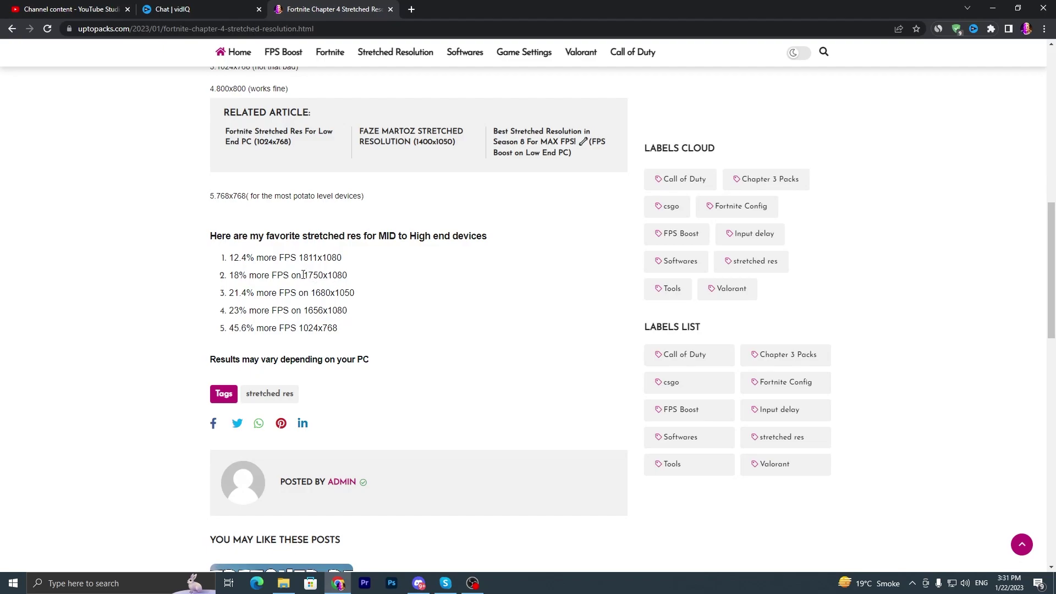
# Copy the resolution 1750x1080 from the list for mid to high end devices.
pyautogui.moveTo(303, 275); pyautogui.dragTo(337, 276)
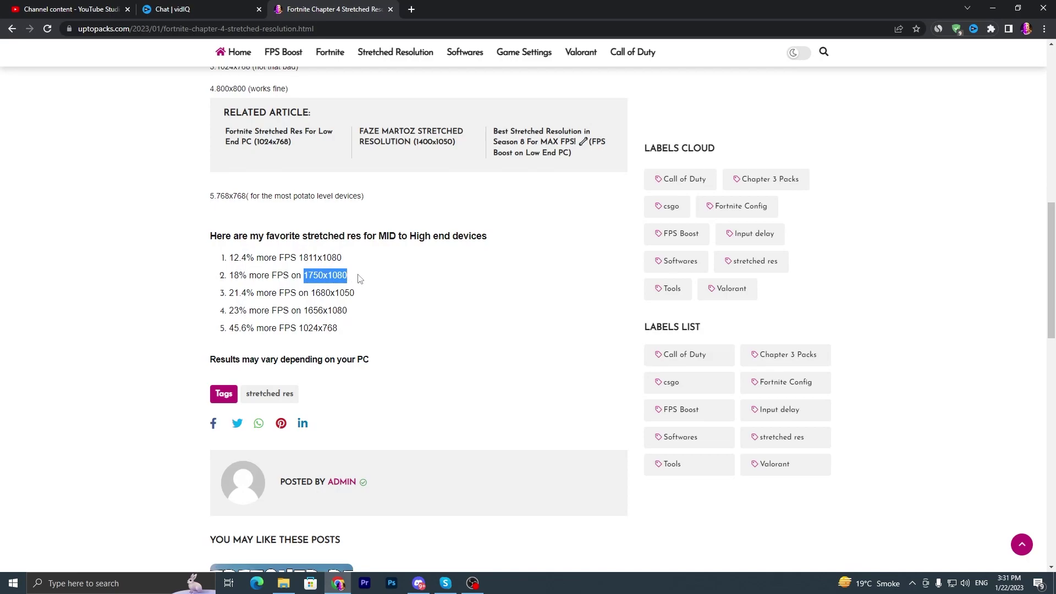
pyautogui.rightClick(348, 277)
pyautogui.click(364, 284)
# Search the site for FORTNITE RESOLUTION CHANGER and open the Fortnite Resolution Changer Tool post at its download link.
pyautogui.scroll(10, 347, 253)
pyautogui.scroll(2, 348, 237)
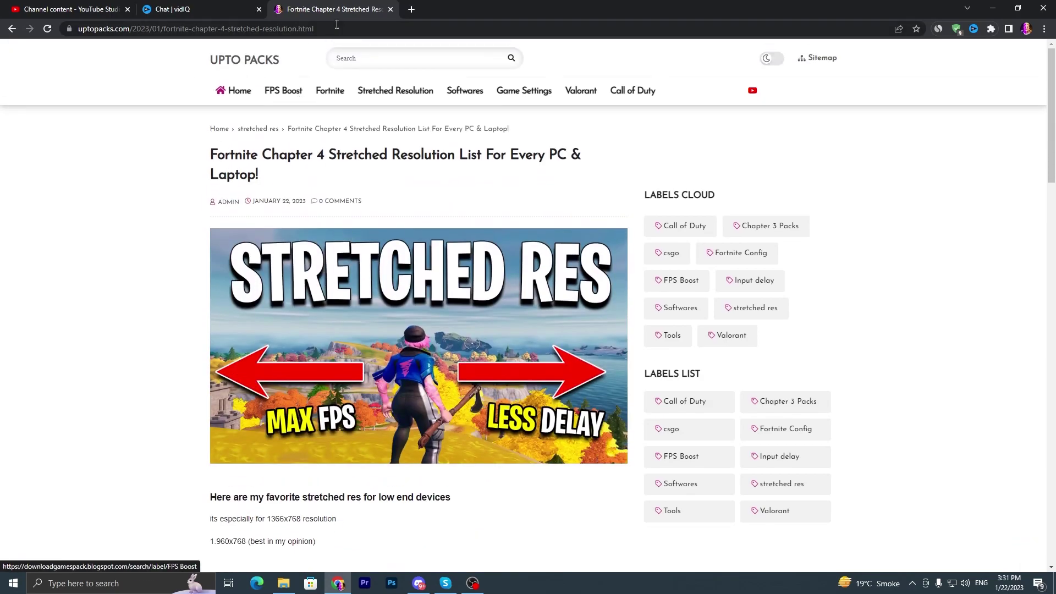
pyautogui.click(363, 61)
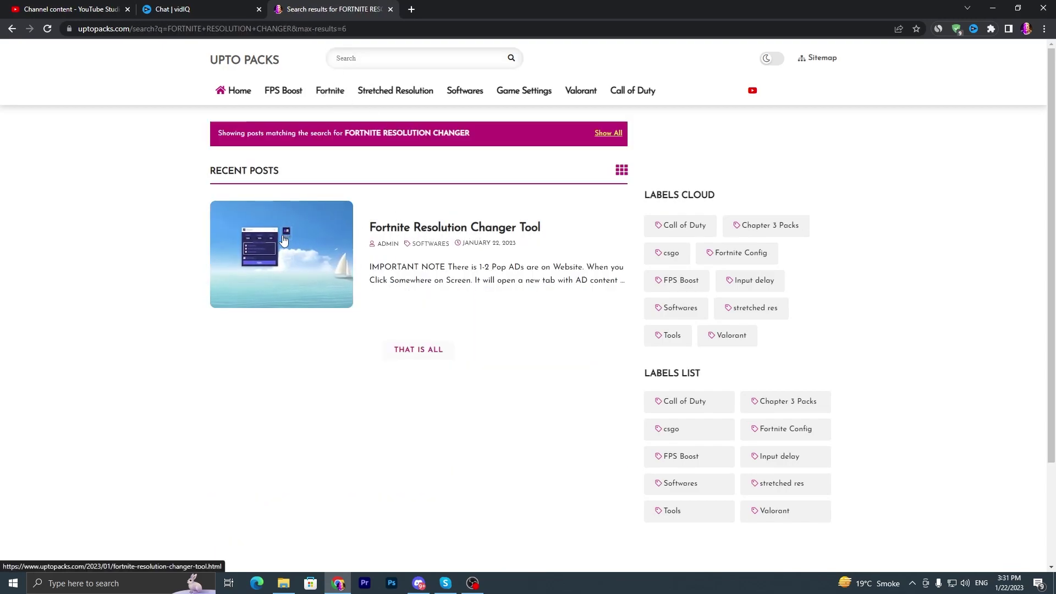
pyautogui.click(330, 243)
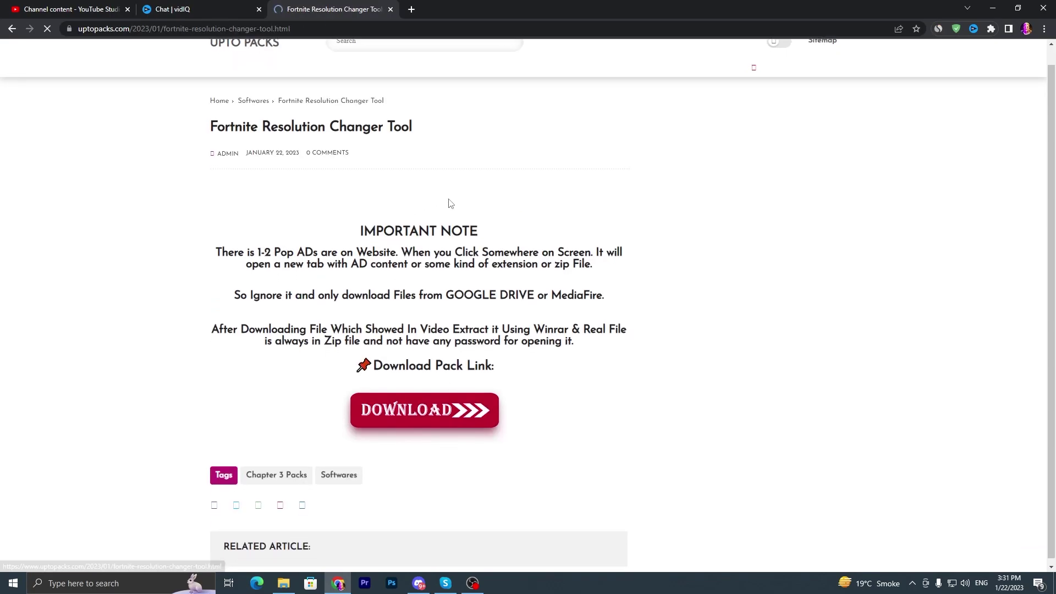
pyautogui.scroll(-3, 443, 300)
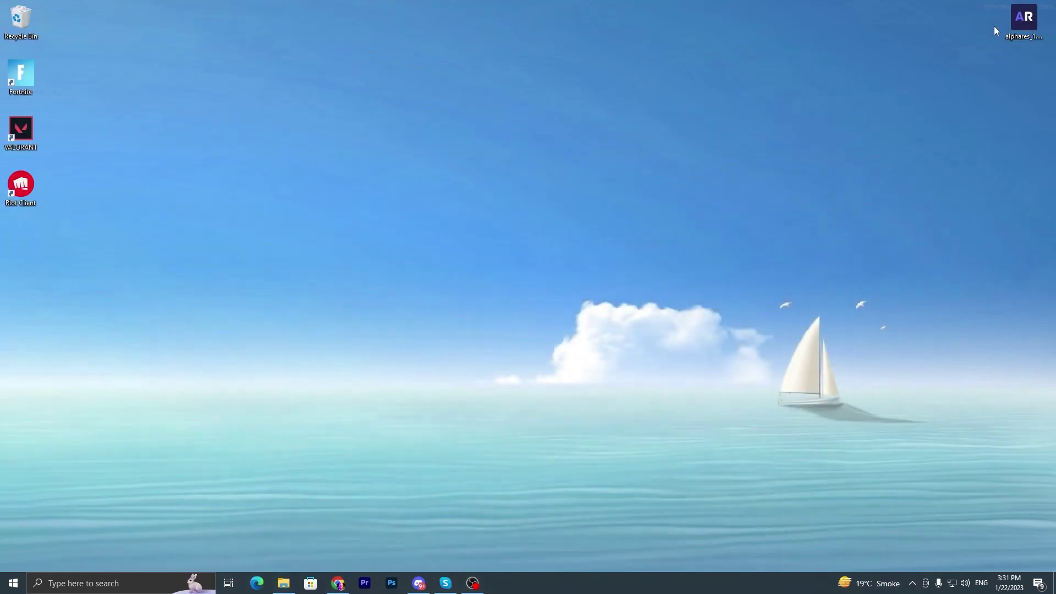
# Leave the browser for the desktop, move the alphares file towards the middle, launch it and place its window beside the icon.
pyautogui.moveTo(1020, 22); pyautogui.dragTo(533, 135)
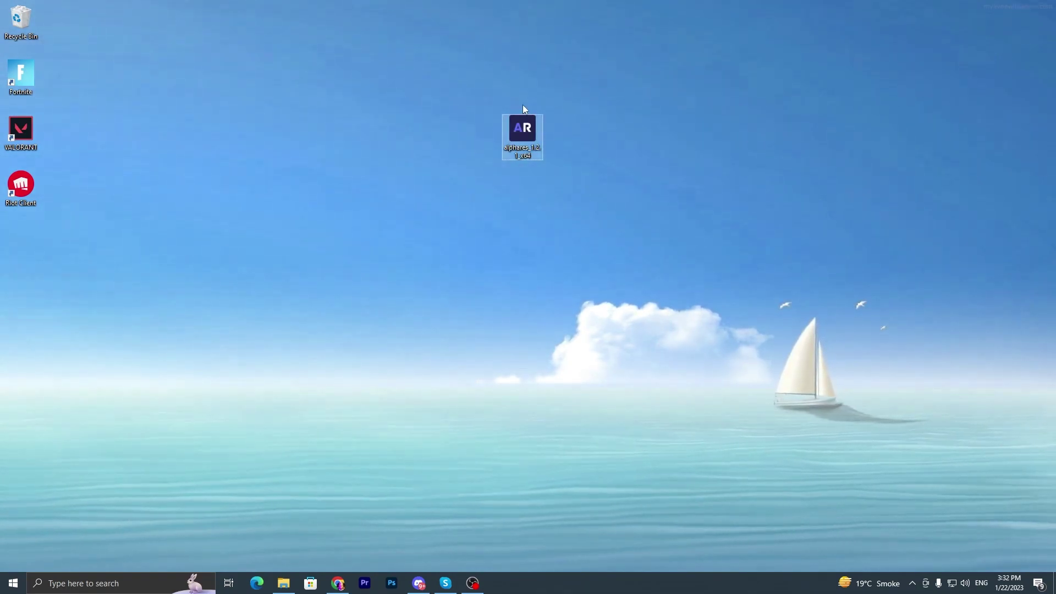
pyautogui.doubleClick(523, 129)
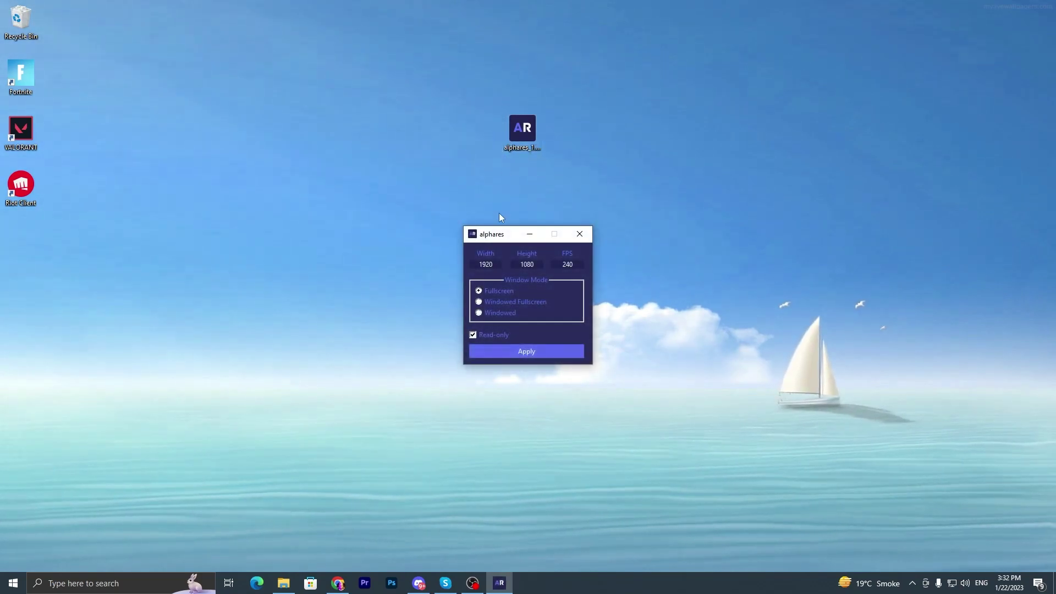
pyautogui.moveTo(518, 227); pyautogui.dragTo(652, 114)
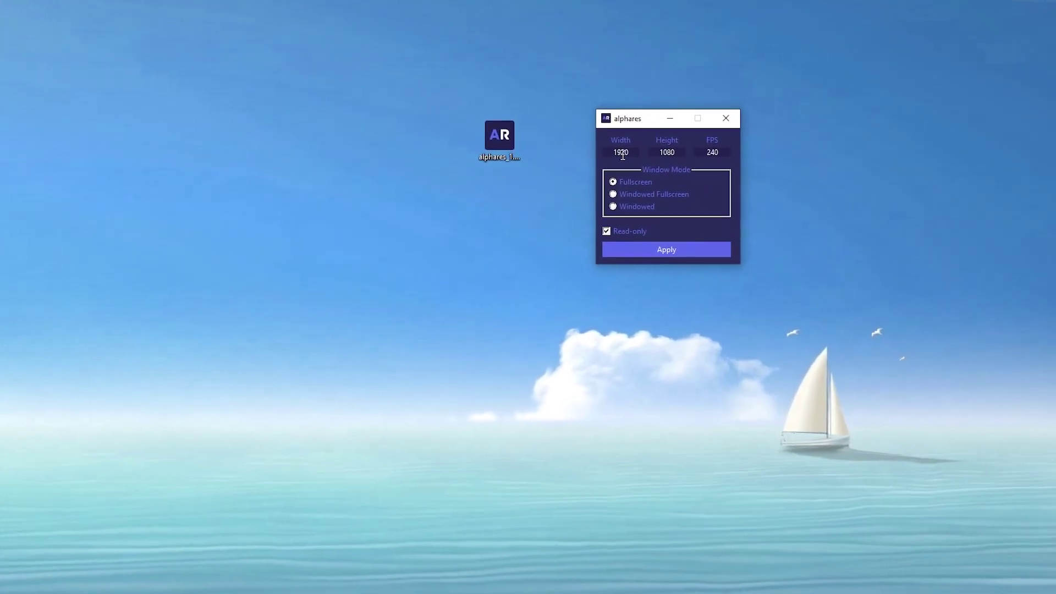
# Set the alphares width to 1750, apply the settings and close the tool.
pyautogui.moveTo(625, 161); pyautogui.dragTo(582, 161)
pyautogui.write('1750')
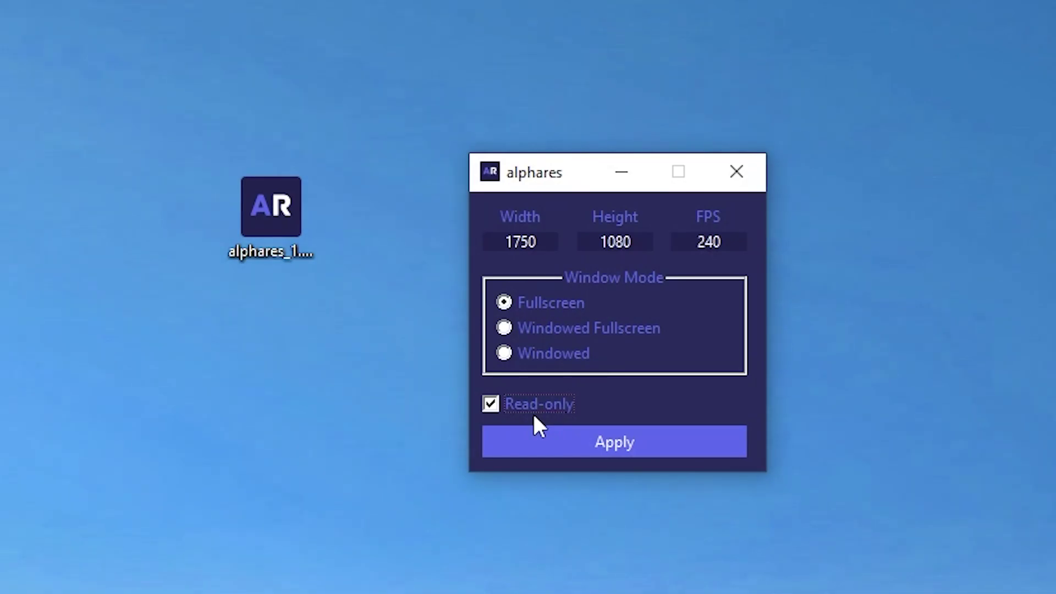
pyautogui.click(612, 448)
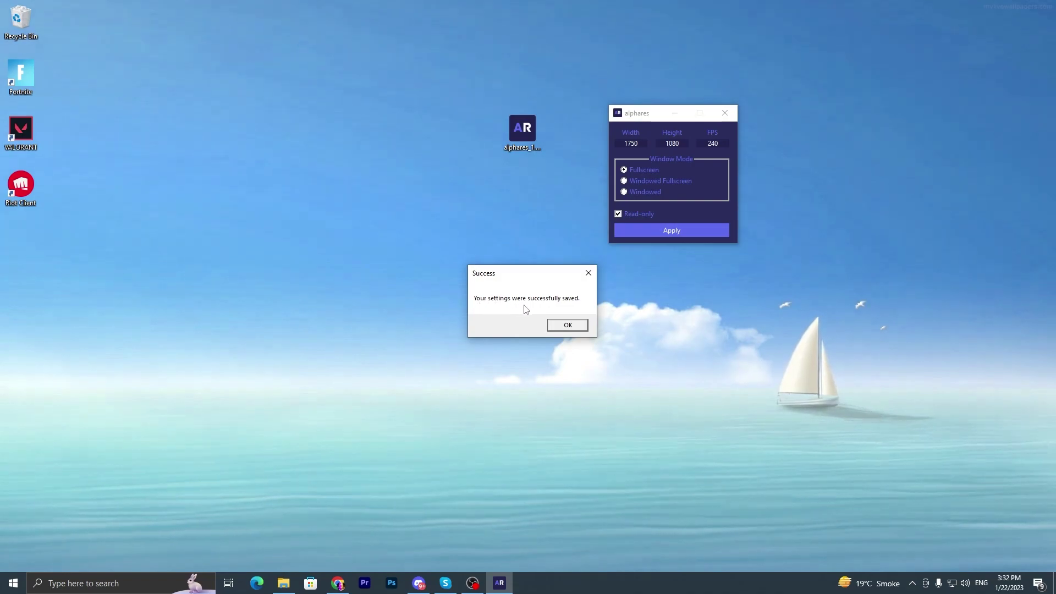
pyautogui.click(567, 326)
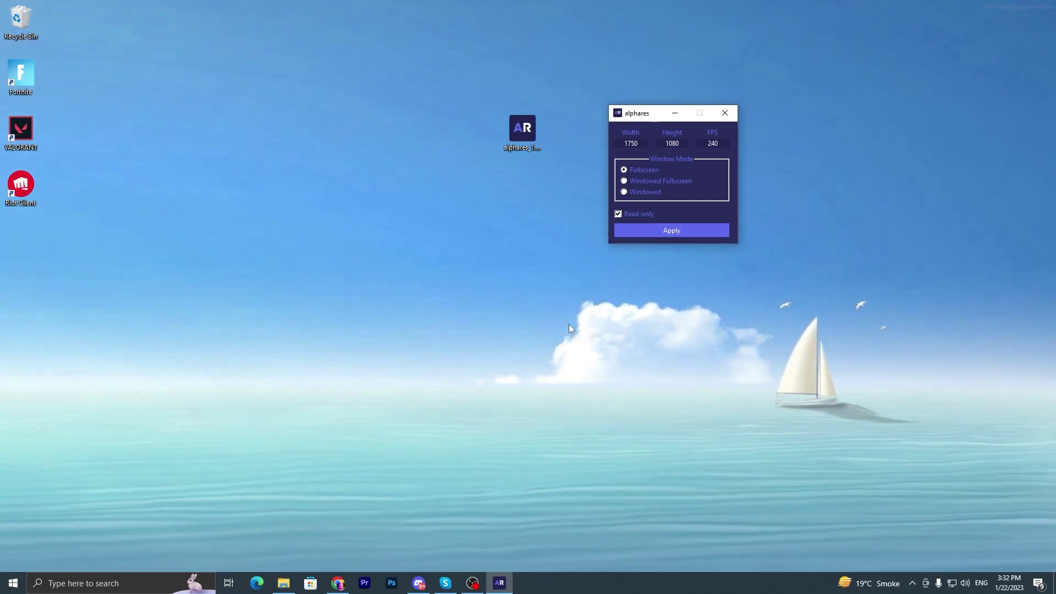
pyautogui.click(722, 114)
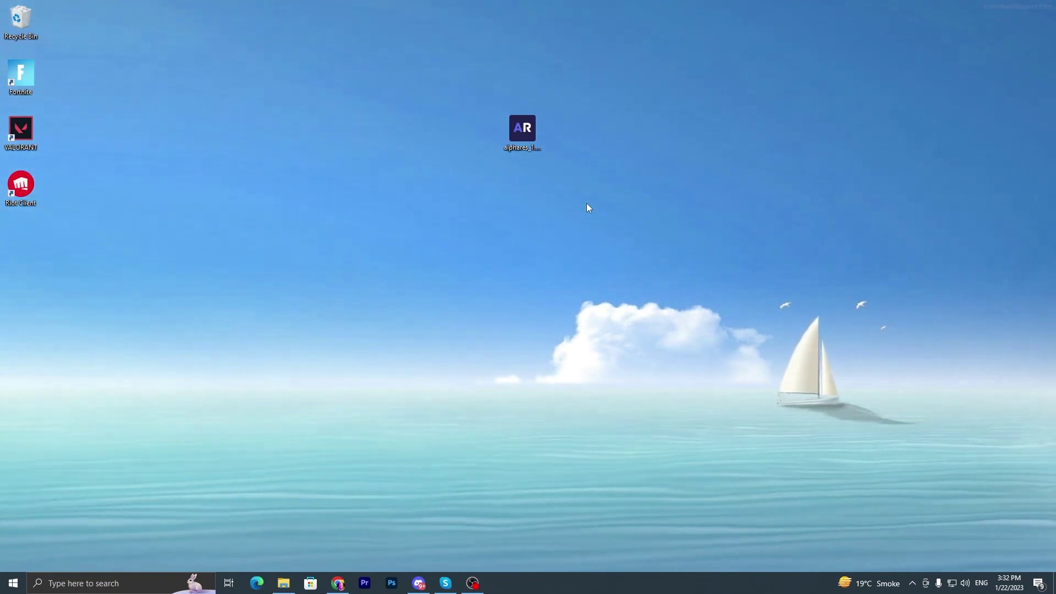
# Open the local application data folder by running %localappdata%.
pyautogui.press('super+r')
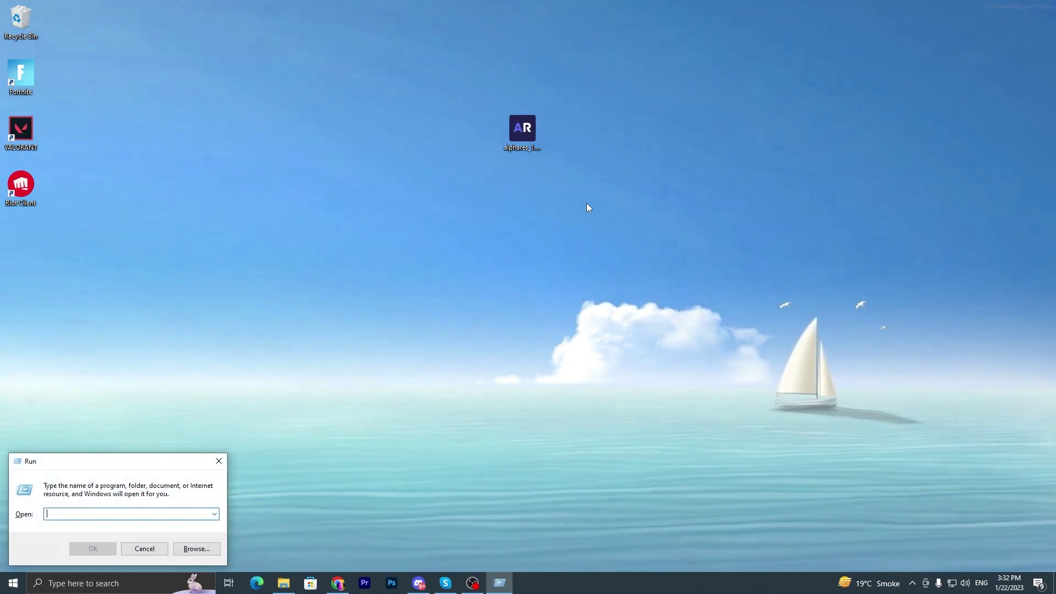
pyautogui.write('lo')
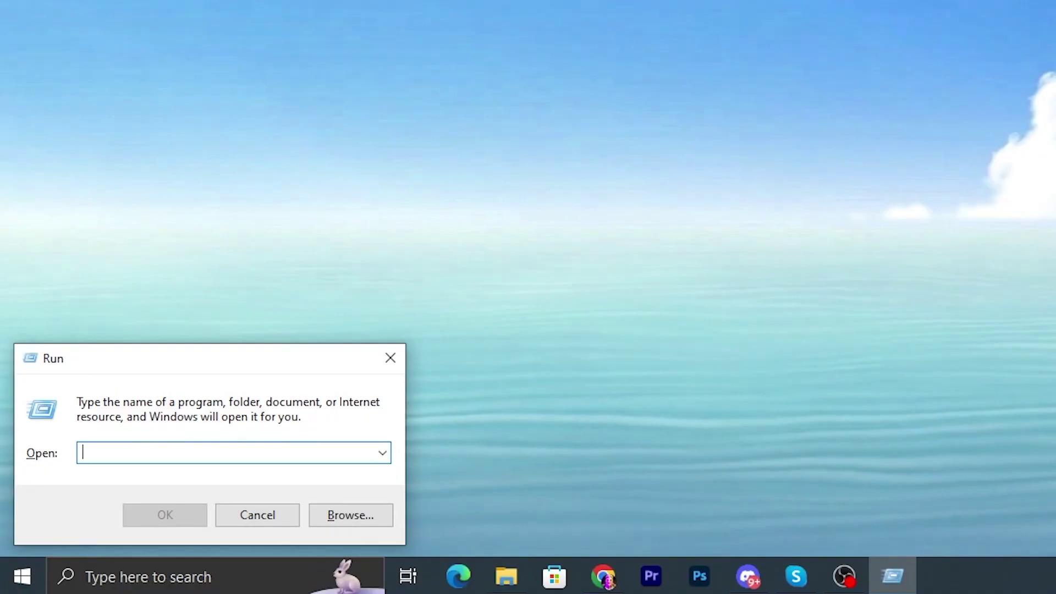
pyautogui.write('%local')
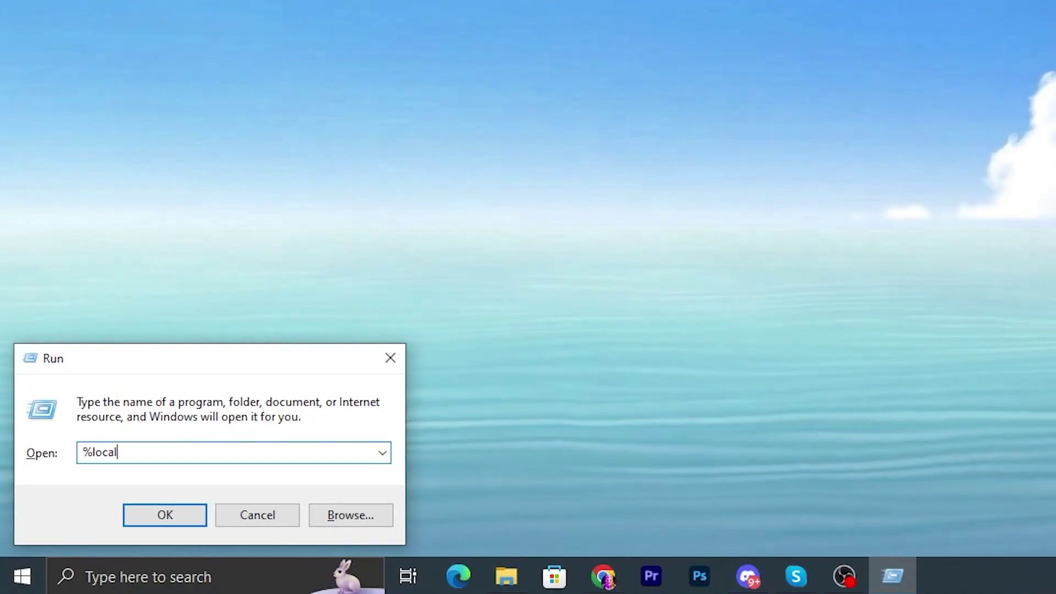
pyautogui.write('appdata%')
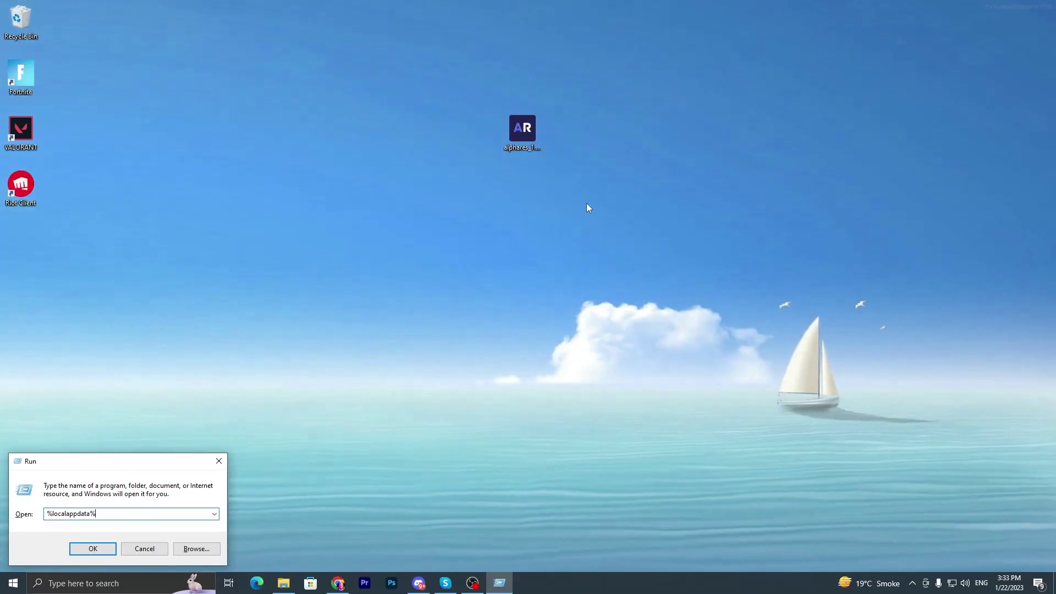
pyautogui.click(93, 548)
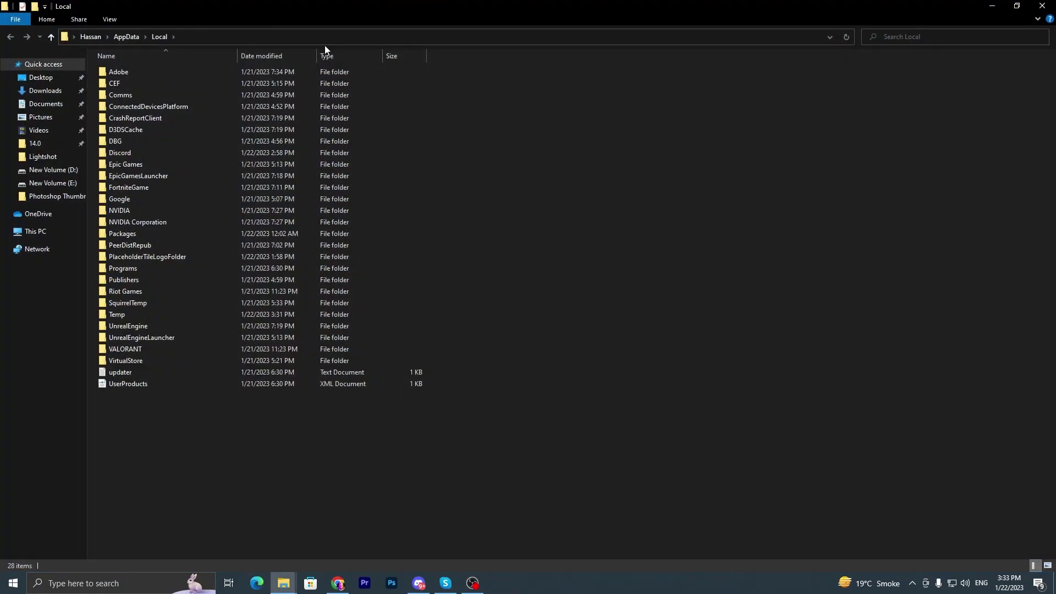
# Go into the FortniteGame folder and on through Saved and Config to the WindowsClient folder.
pyautogui.click(141, 188)
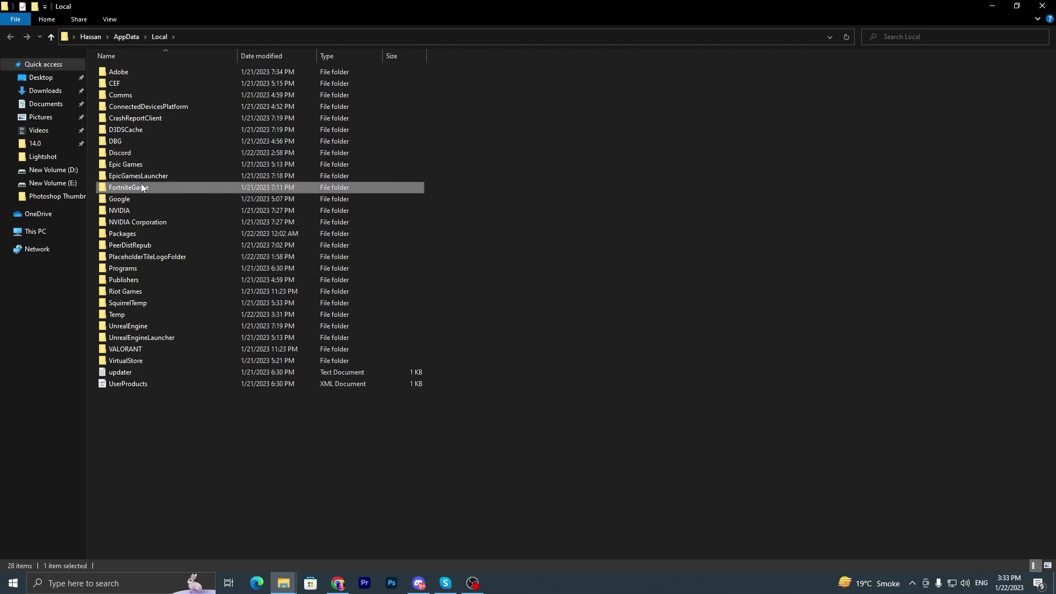
pyautogui.doubleClick(140, 187)
pyautogui.doubleClick(140, 75)
pyautogui.doubleClick(133, 83)
pyautogui.click(140, 84)
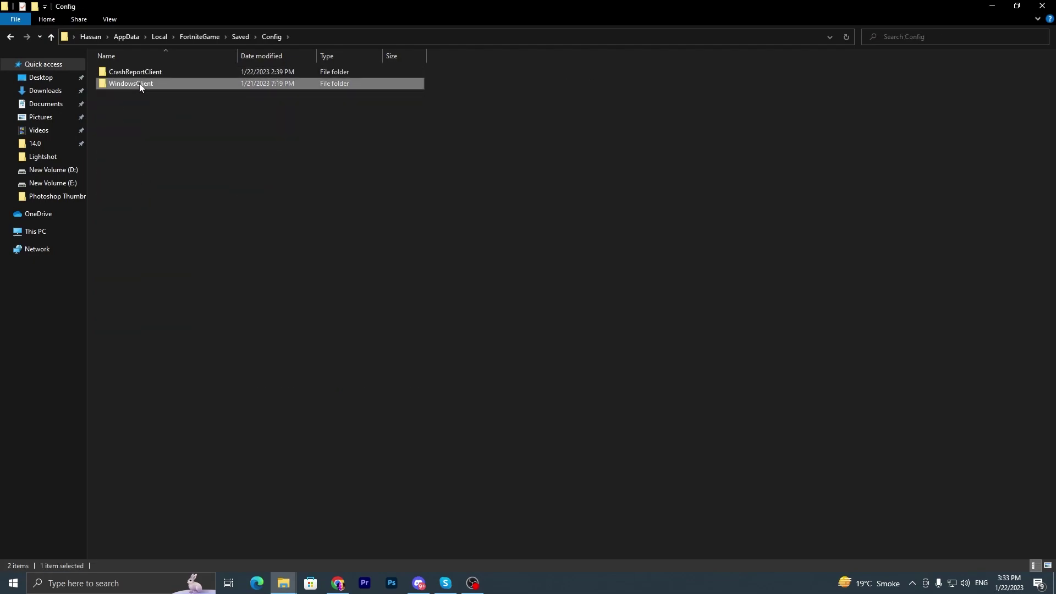
pyautogui.doubleClick(140, 83)
# Open the GameUserSettings file for editing and look through its configuration lines.
pyautogui.rightClick(135, 75)
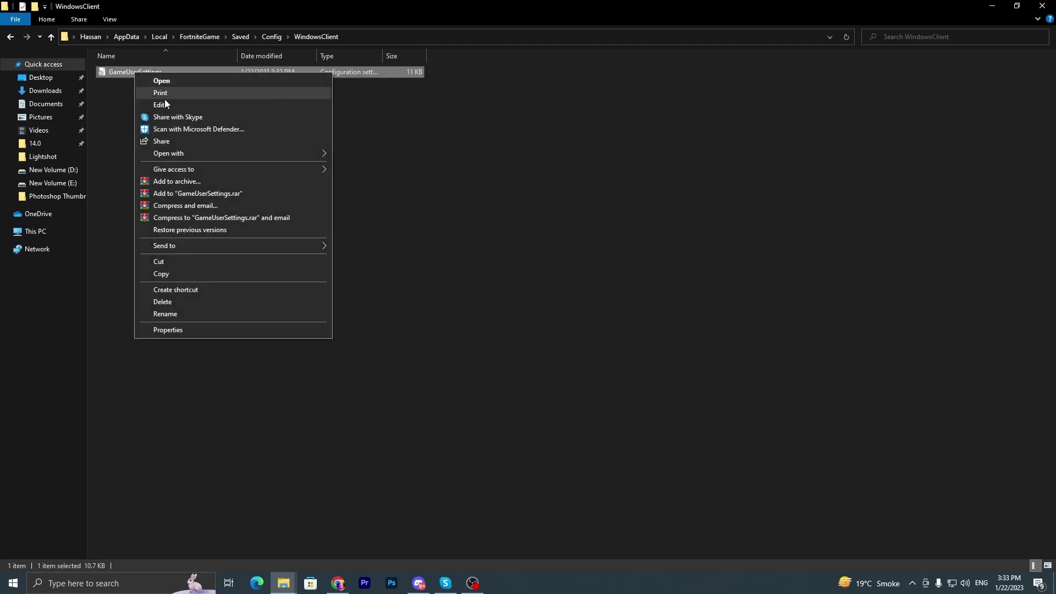
pyautogui.click(164, 101)
pyautogui.scroll(-20, 283, 134)
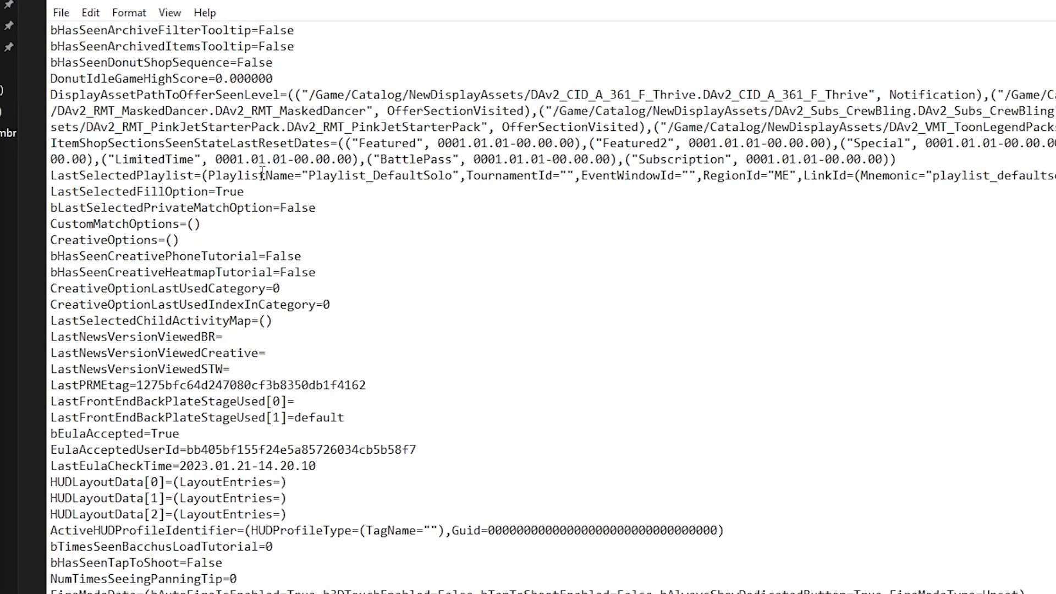
pyautogui.scroll(-18, 263, 174)
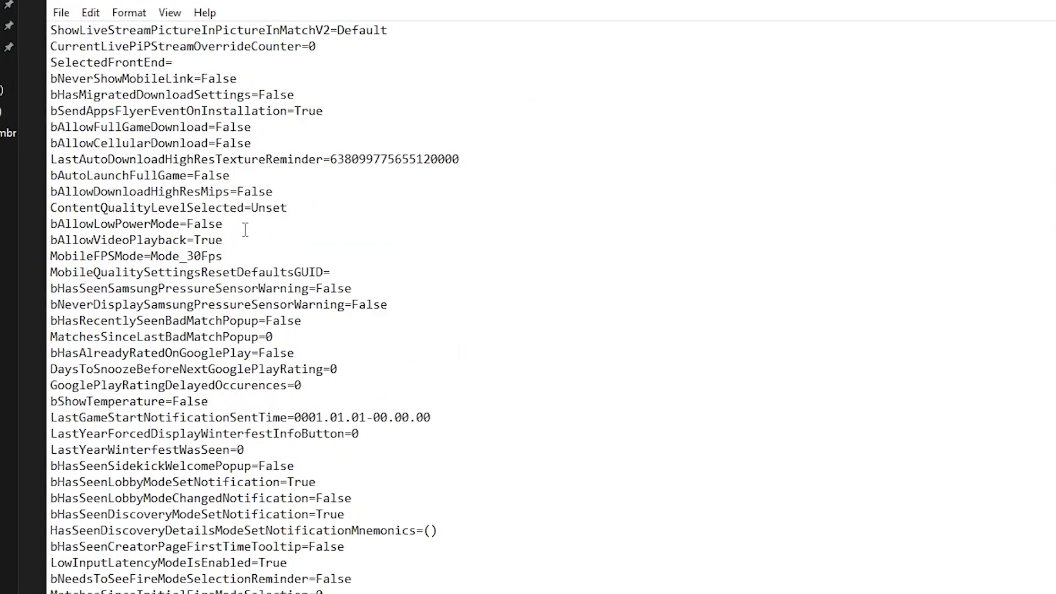
pyautogui.scroll(-6, 245, 229)
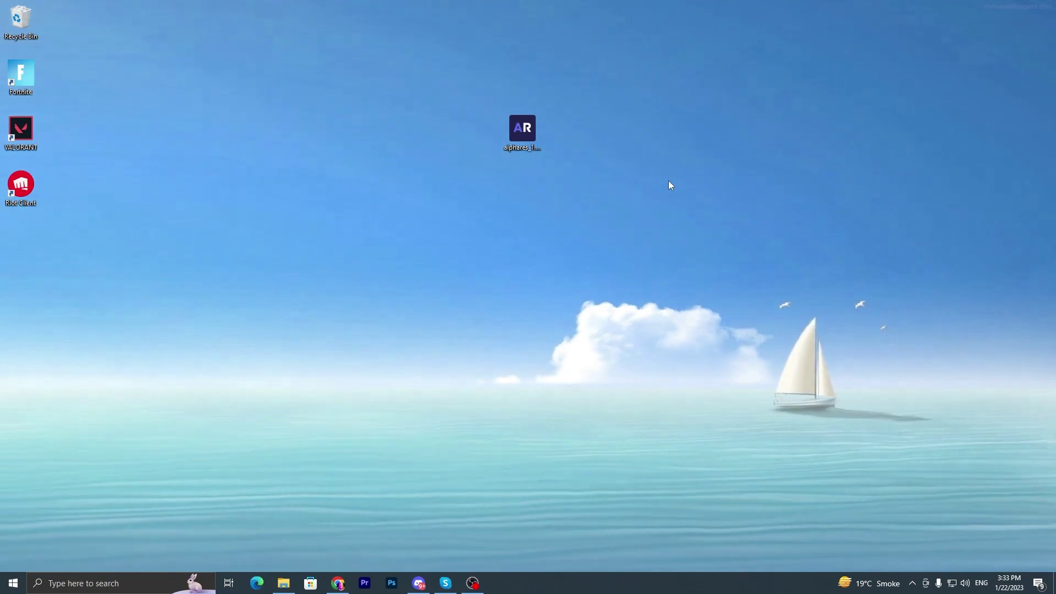
# Launch NVIDIA Control Panel from the desktop and place its window nearer the middle of the screen.
pyautogui.rightClick(647, 175)
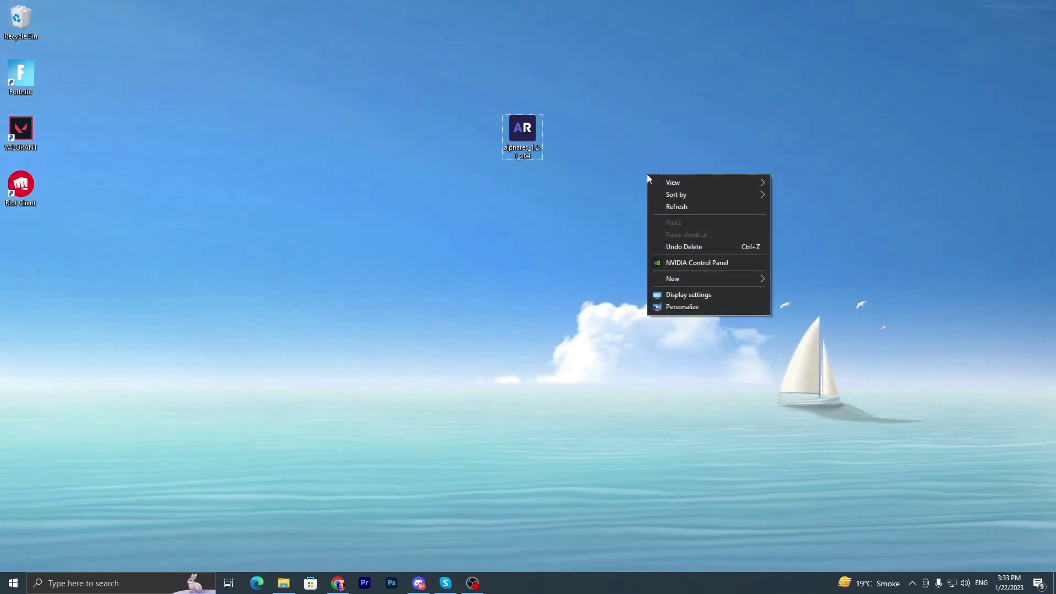
pyautogui.click(687, 263)
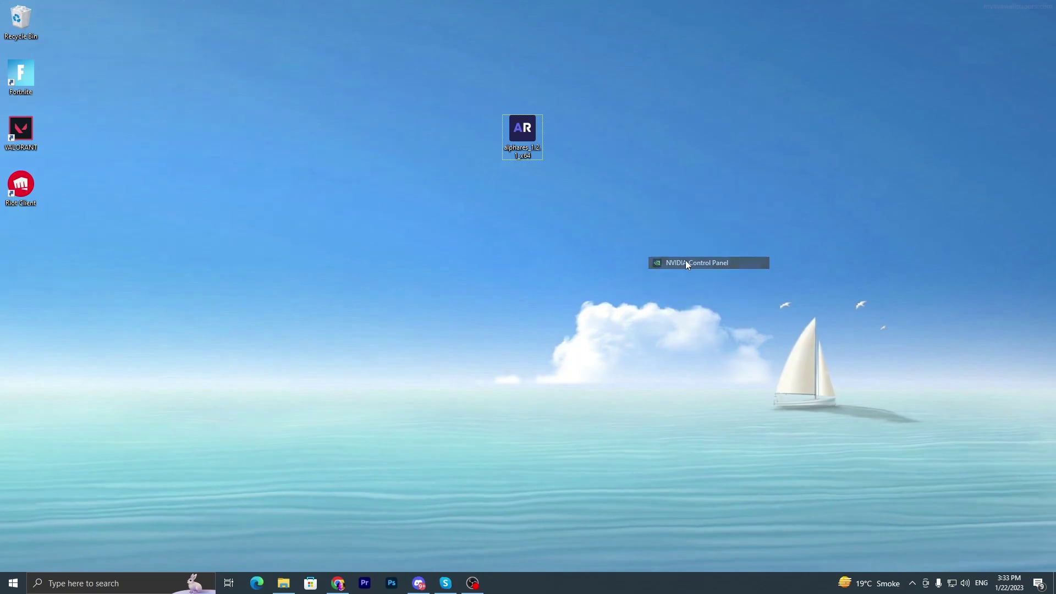
pyautogui.click(597, 403)
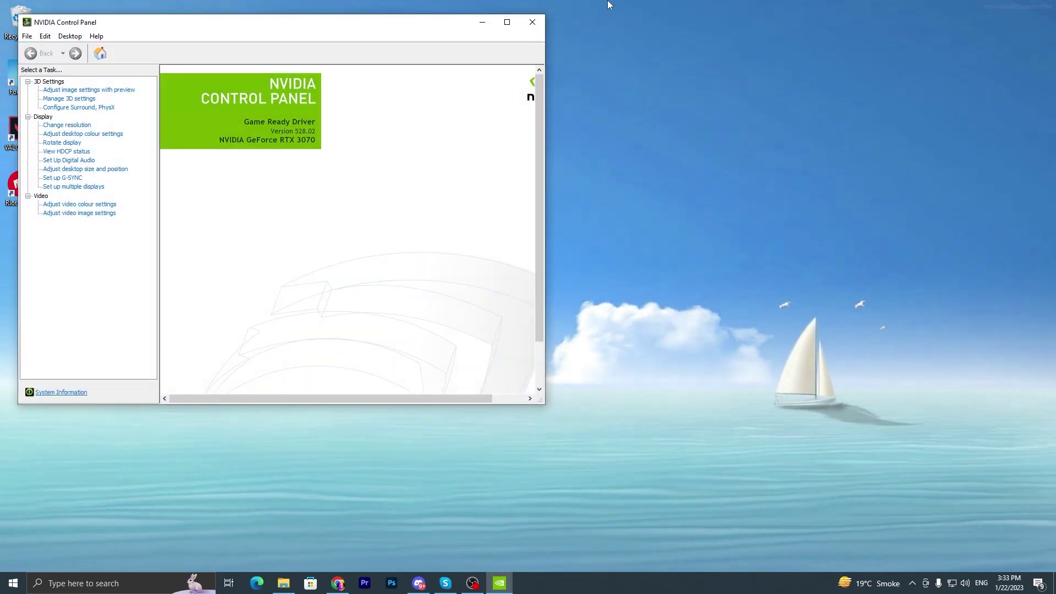
pyautogui.moveTo(386, 14); pyautogui.dragTo(601, 76)
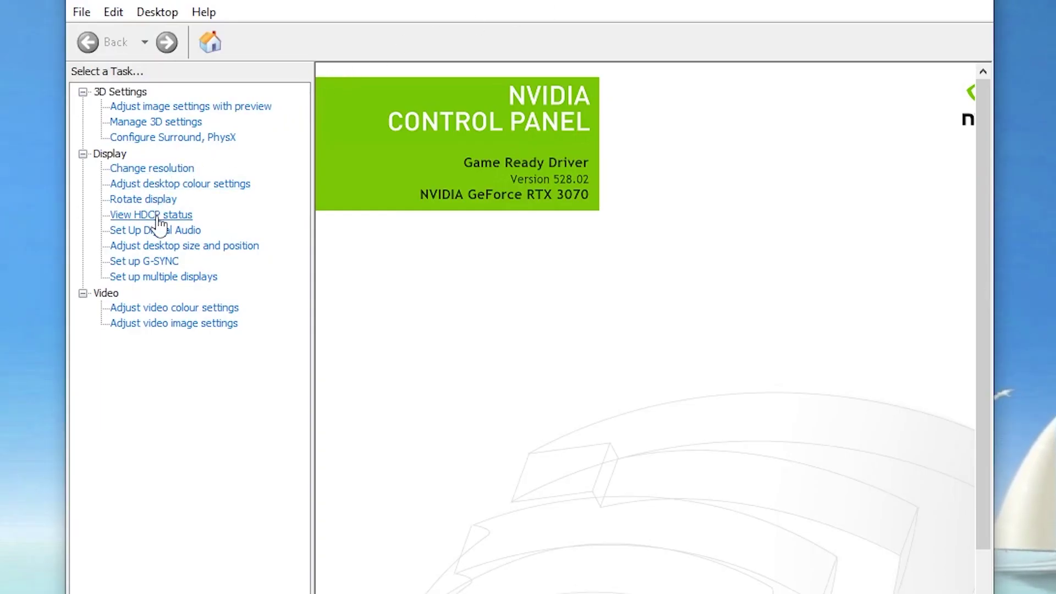
# Set the desktop scaling mode to Full-screen, performed on Display, then apply and keep the changes.
pyautogui.click(193, 255)
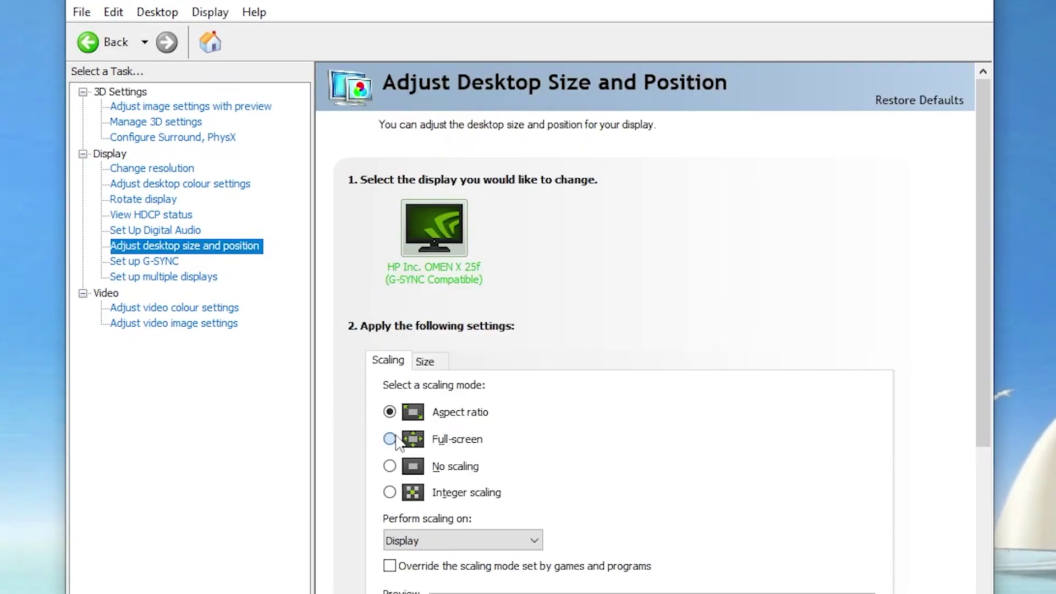
pyautogui.click(389, 439)
pyautogui.scroll(-3, 601, 376)
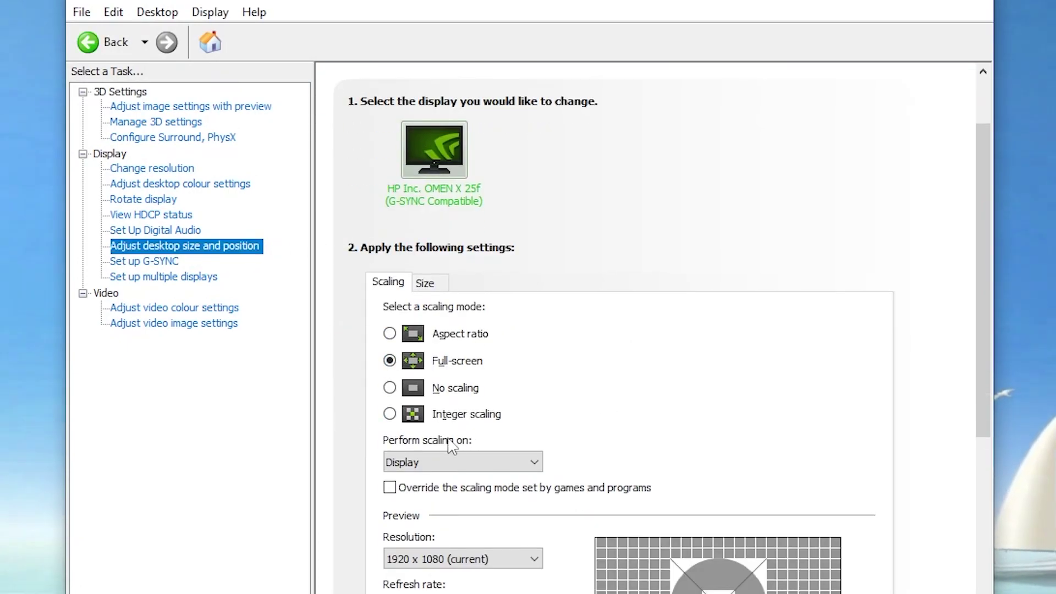
pyautogui.click(456, 465)
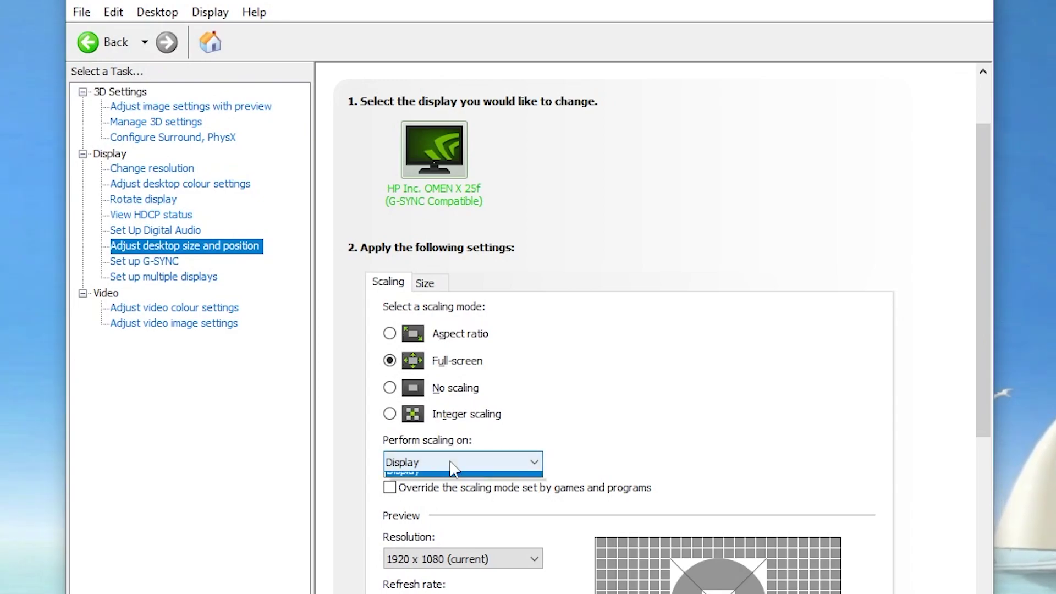
pyautogui.click(417, 498)
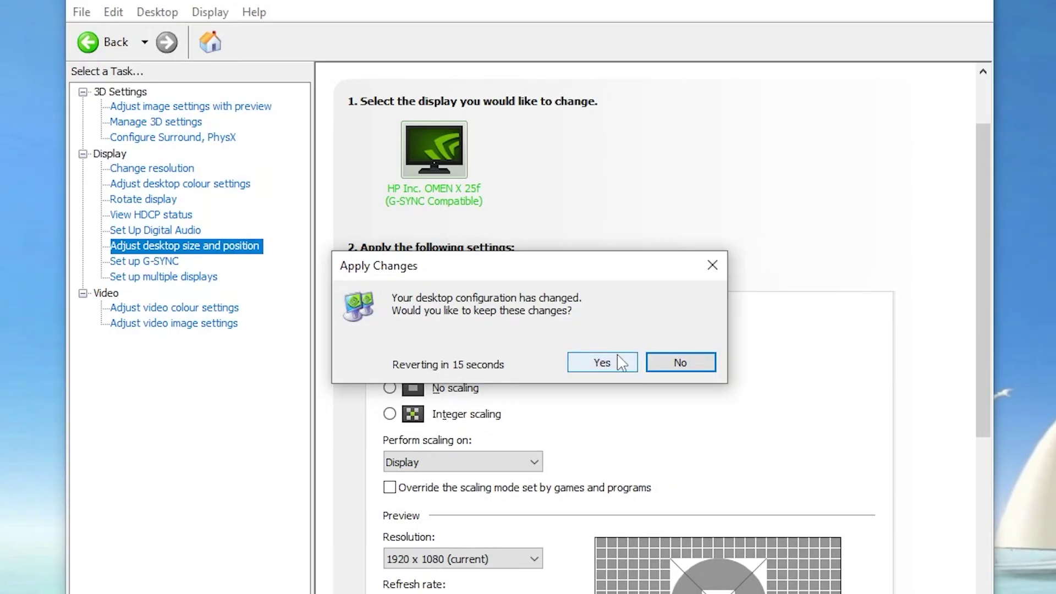
pyautogui.click(620, 362)
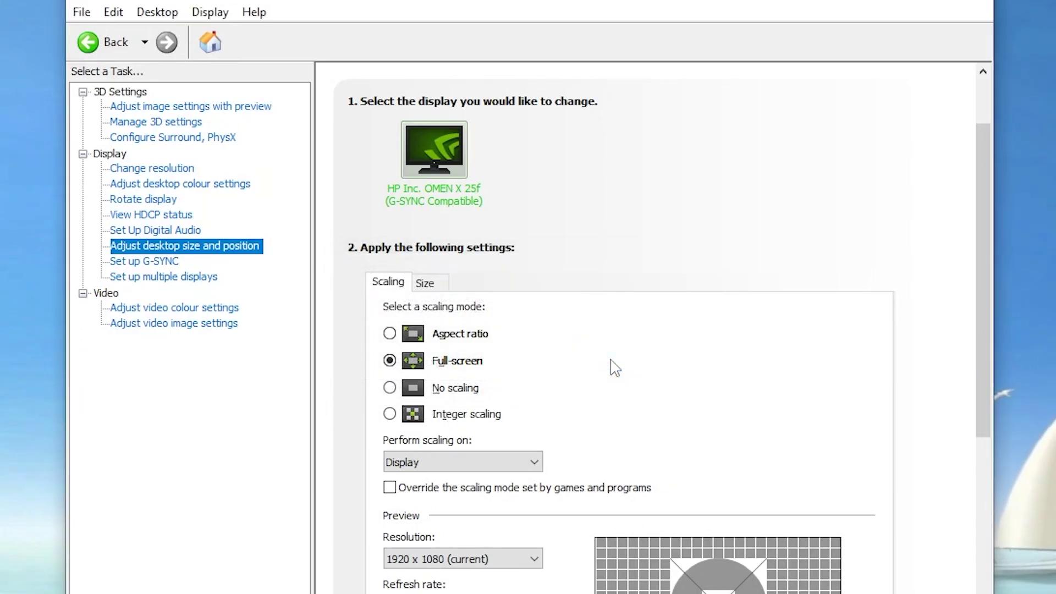
# Customise the display resolutions: enable those not exposed by the display and start a custom resolution, accepting the legal disclaimer.
pyautogui.click(150, 169)
pyautogui.scroll(-1, 760, 350)
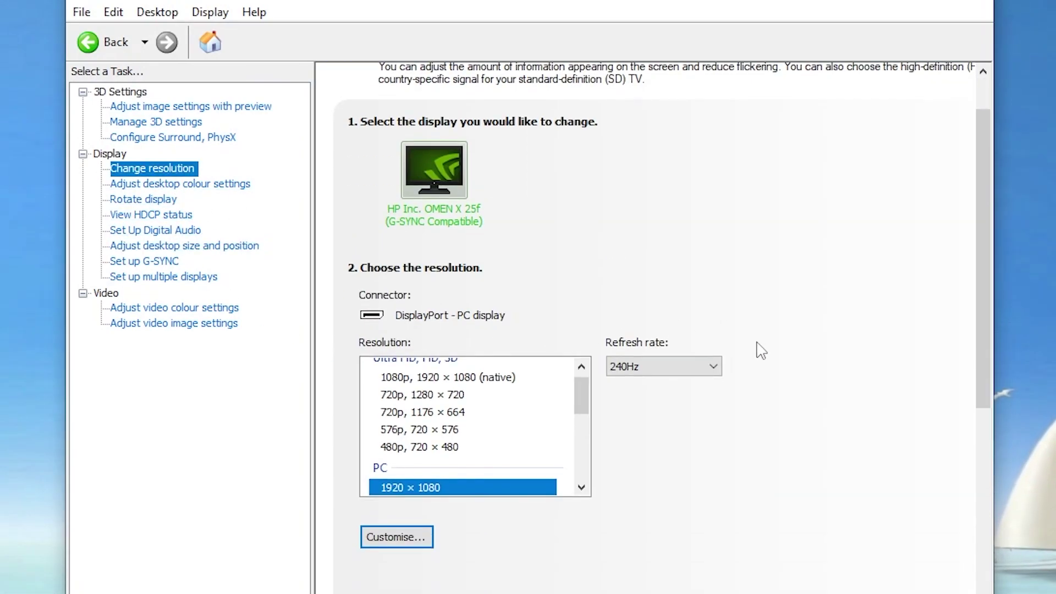
pyautogui.click(406, 539)
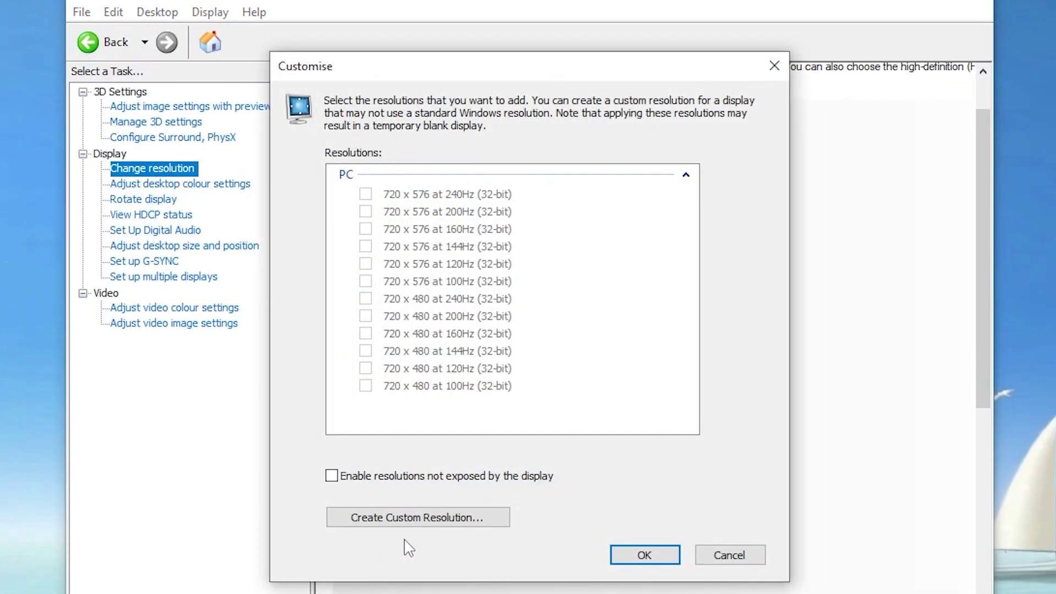
pyautogui.click(458, 478)
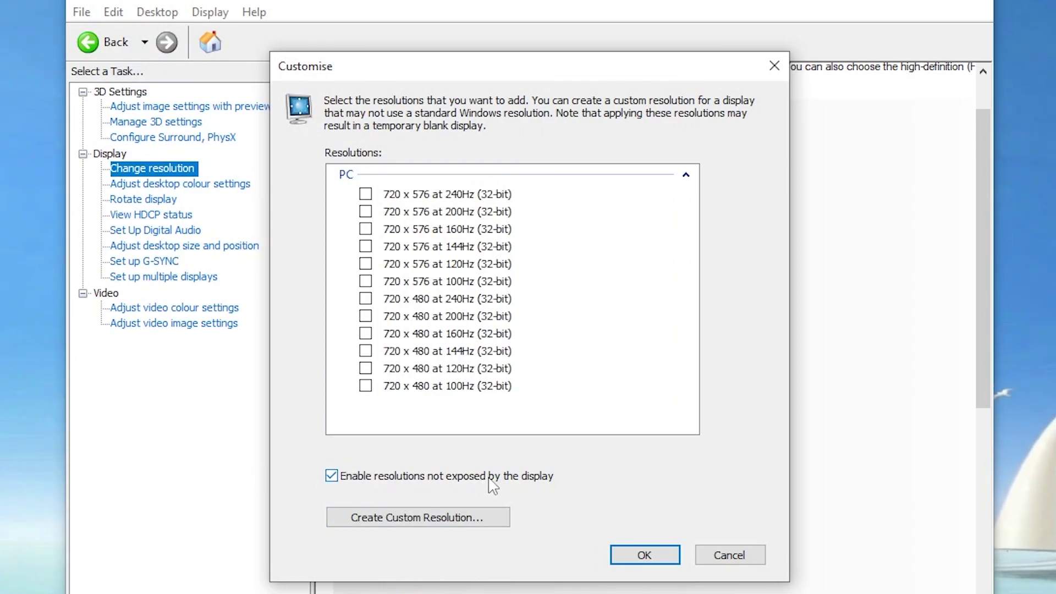
pyautogui.click(432, 514)
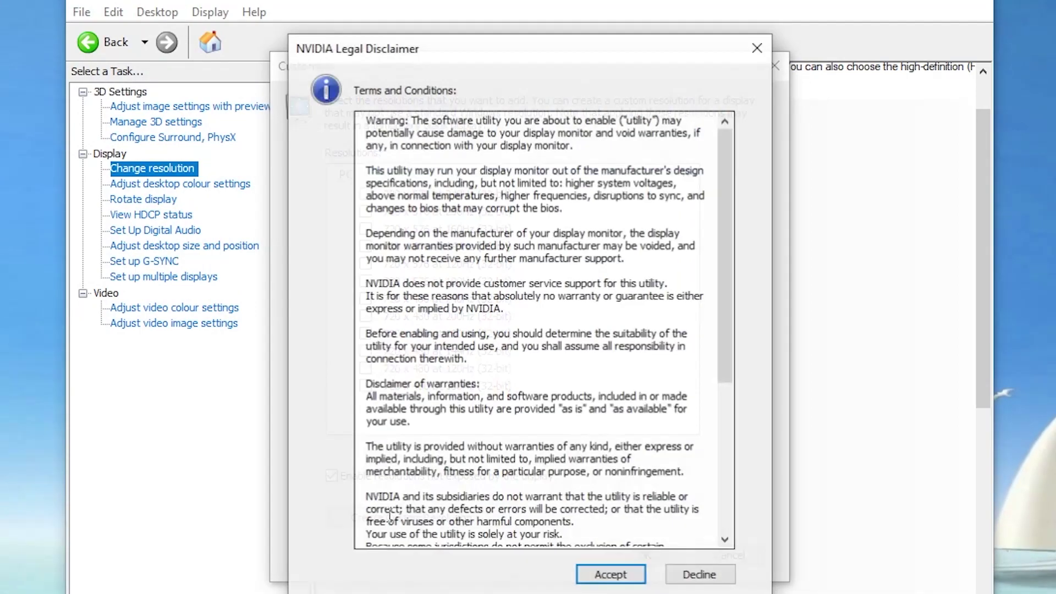
pyautogui.click(593, 575)
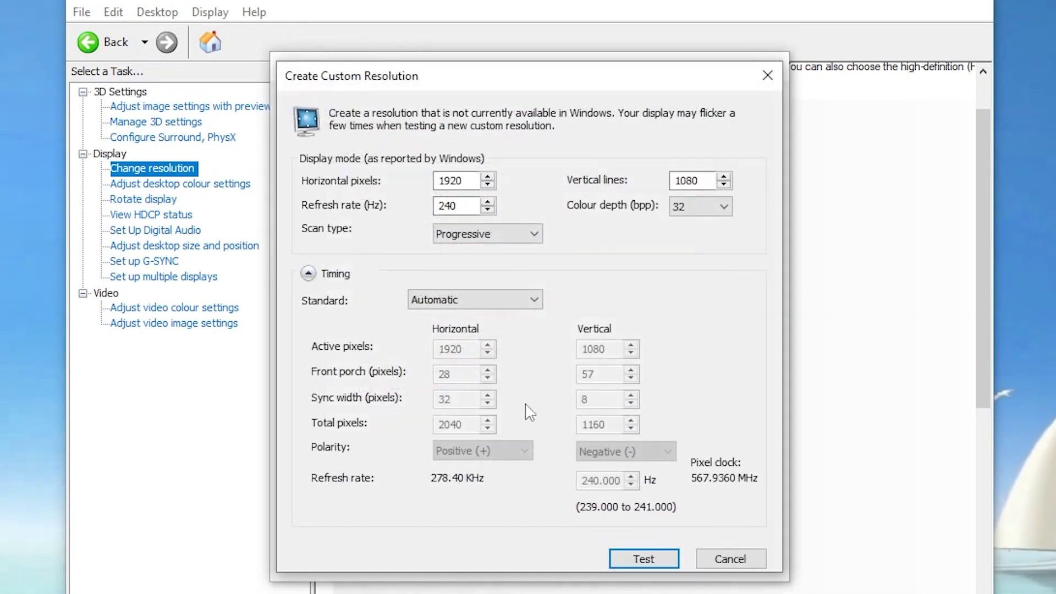
# Create the custom resolution with 1750 horizontal pixels and select 1750 × 1080 as the display resolution.
pyautogui.moveTo(465, 186); pyautogui.dragTo(347, 176)
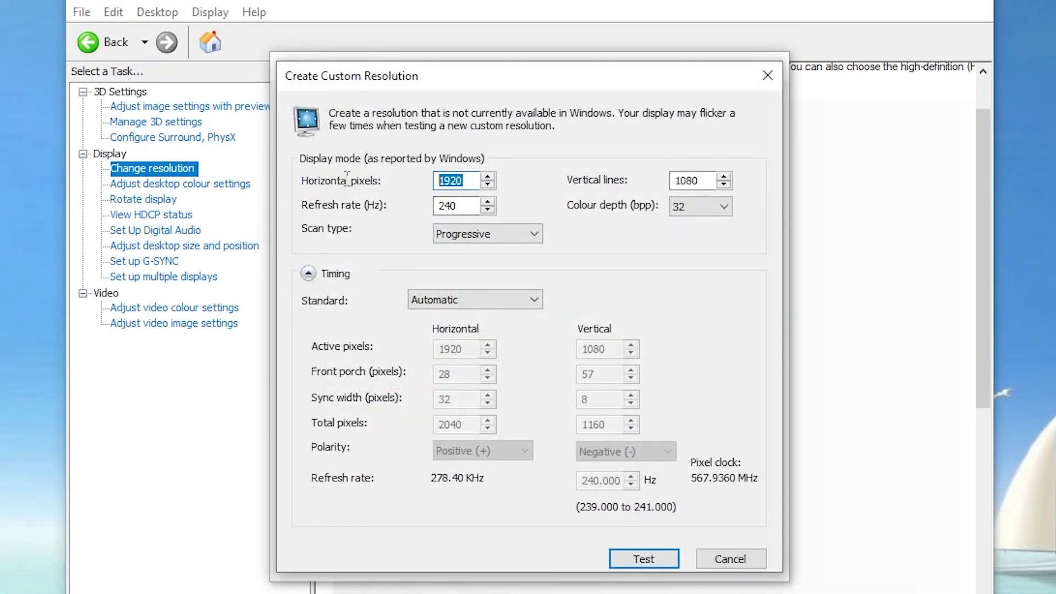
pyautogui.write('1')
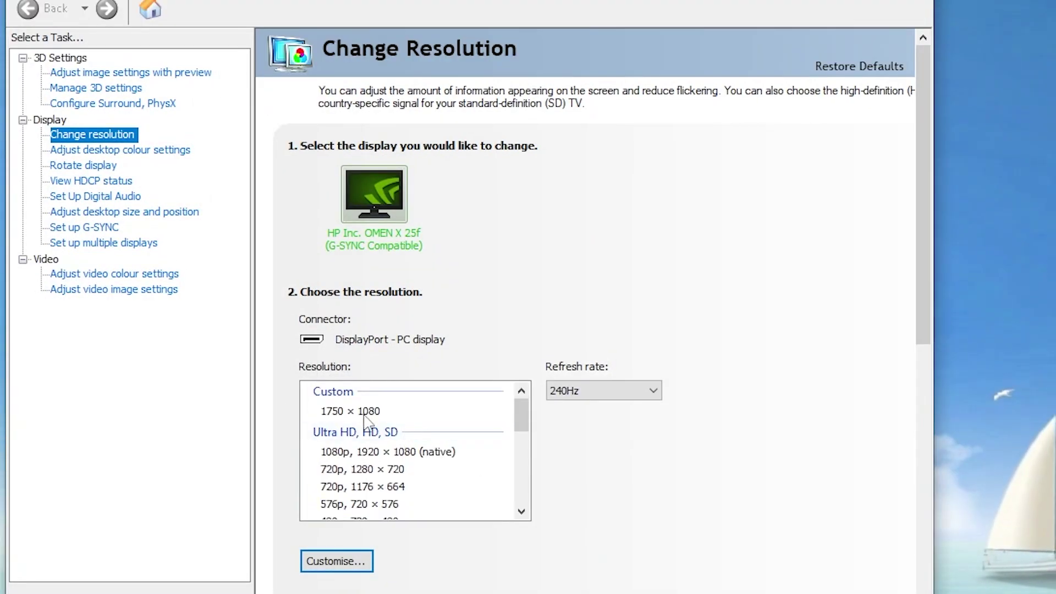
pyautogui.click(362, 417)
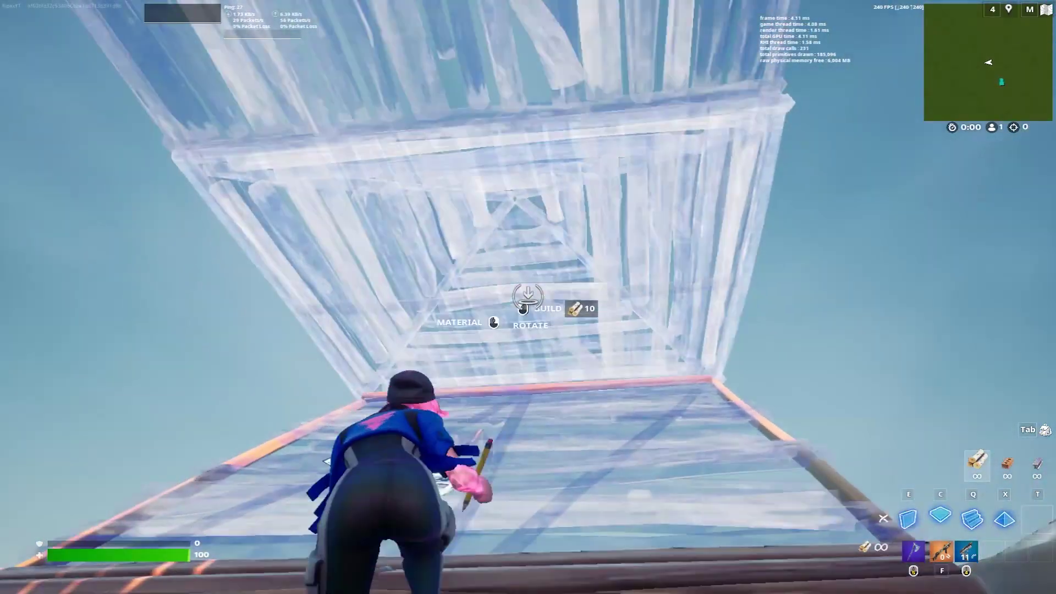
pyautogui.click(528, 297)
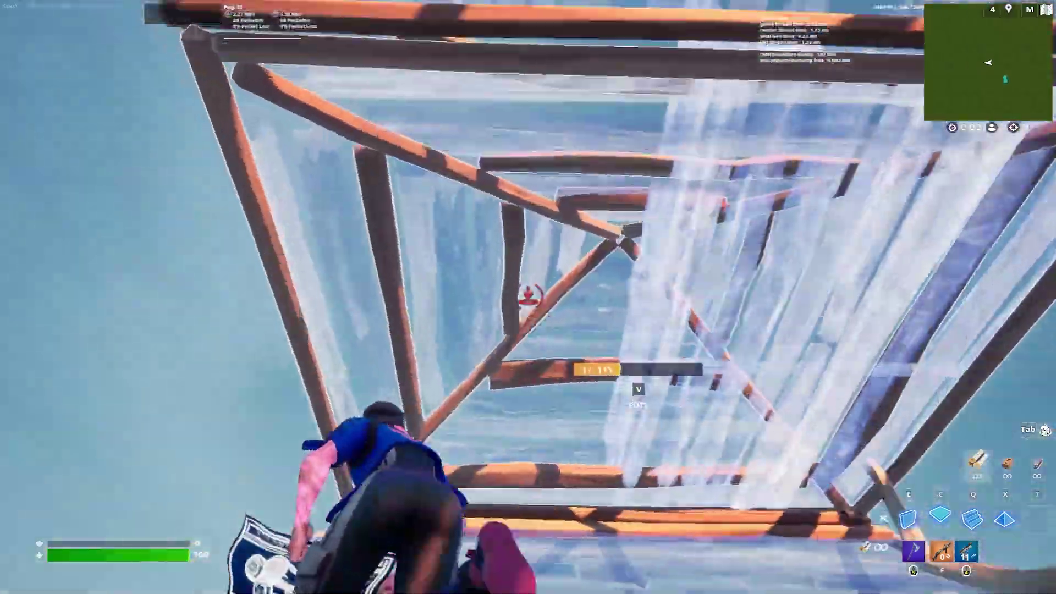
pyautogui.press('v')
pyautogui.click(527, 297)
pyautogui.press('x')
pyautogui.click(527, 297)
pyautogui.press('v')
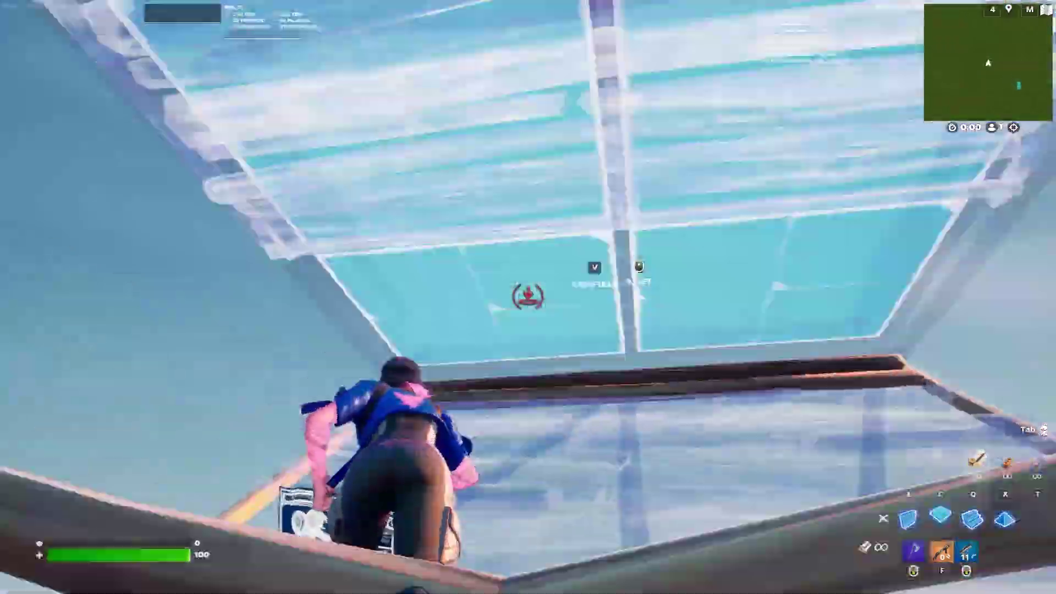
pyautogui.click(528, 297)
pyautogui.press('c')
pyautogui.click(528, 297)
pyautogui.click(528, 297)
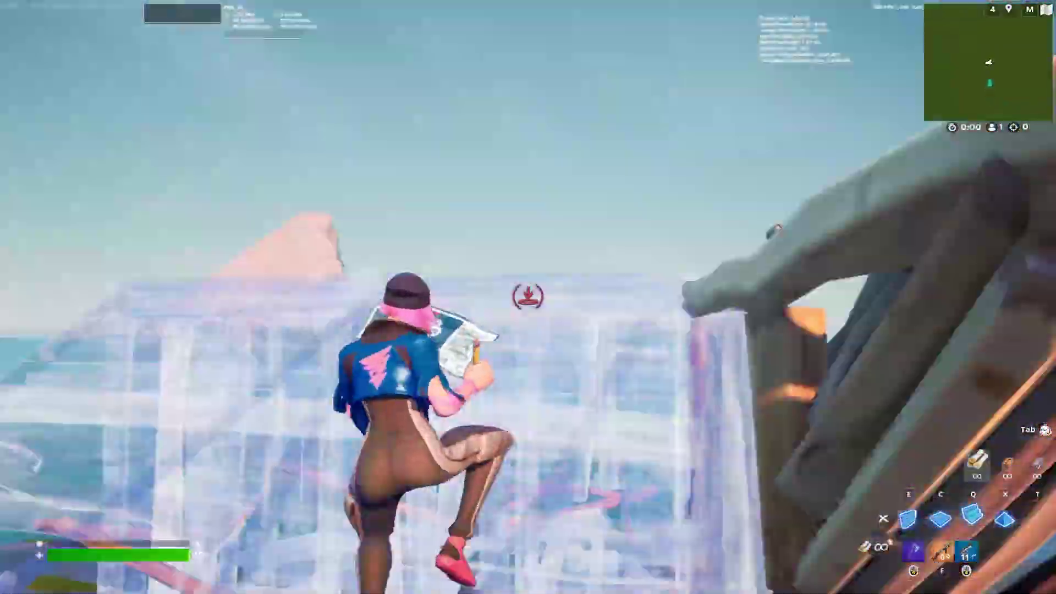
pyautogui.press('c')
pyautogui.click(528, 297)
pyautogui.press('e')
pyautogui.click(527, 297)
pyautogui.press('c')
pyautogui.click(528, 297)
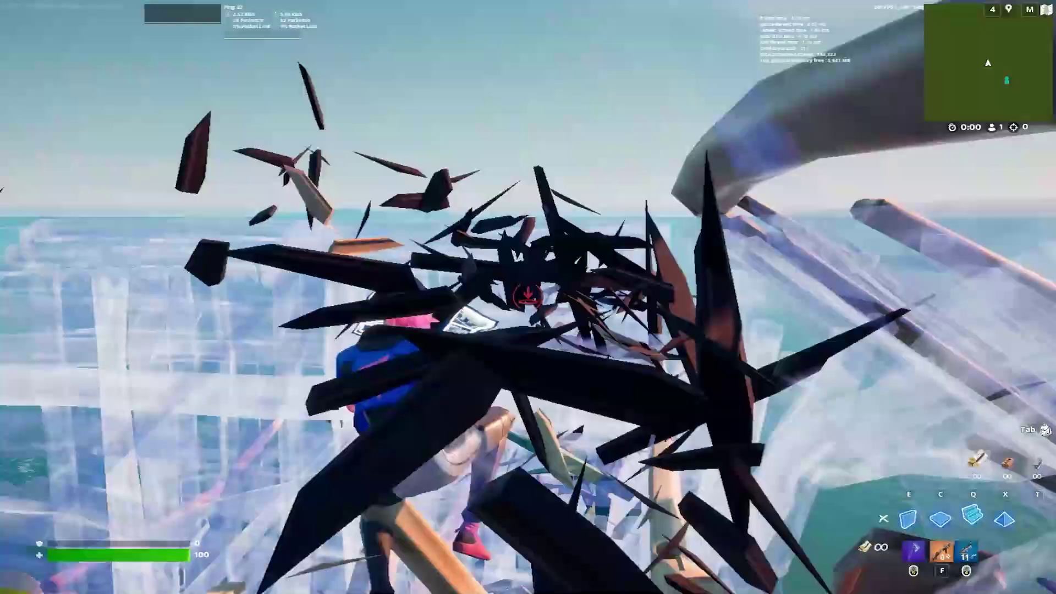
pyautogui.press('q')
pyautogui.click(528, 297)
pyautogui.press('e')
pyautogui.click(527, 297)
pyautogui.press('v')
pyautogui.click(528, 297)
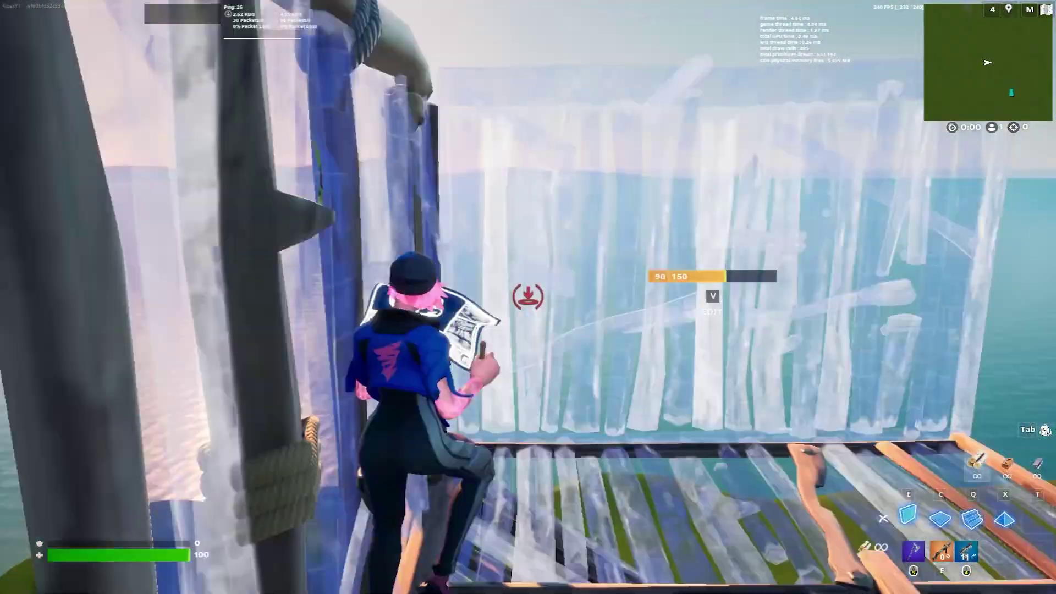